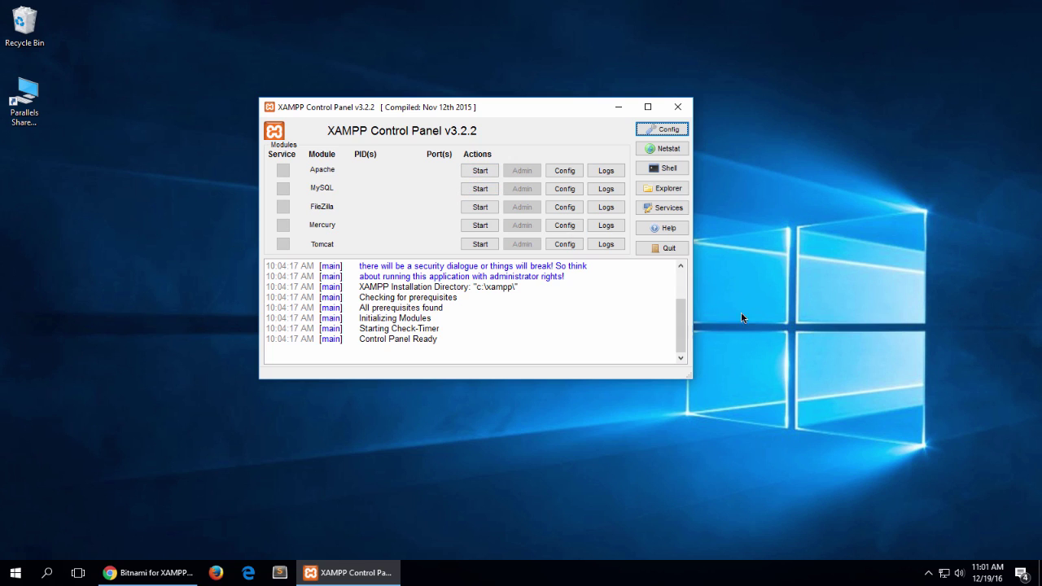
Step: Inspect the module controls offered by the xampp-control tray program and return to the XAMPP Control Panel window
click(929, 574)
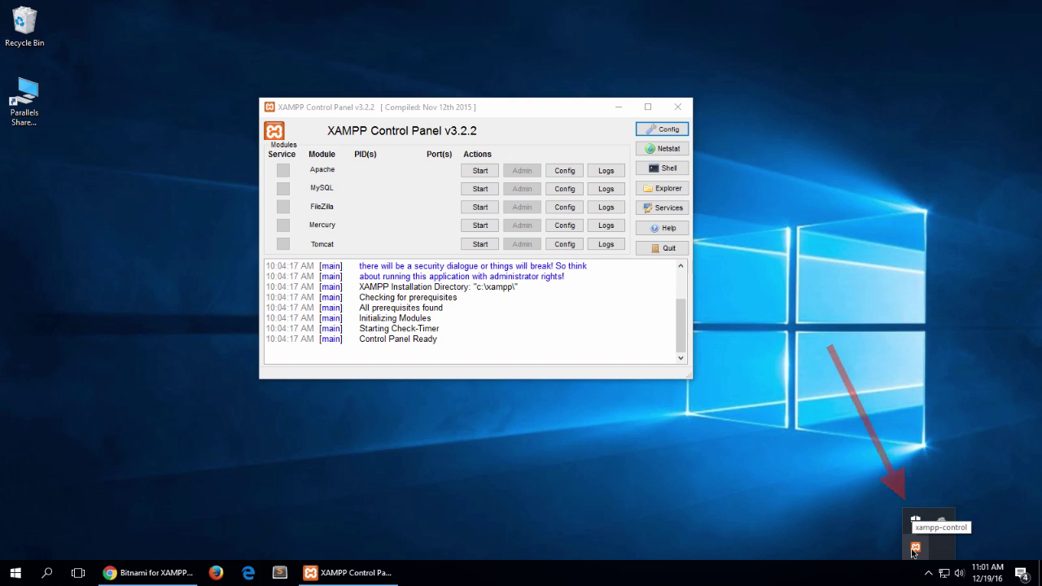
right_click(914, 550)
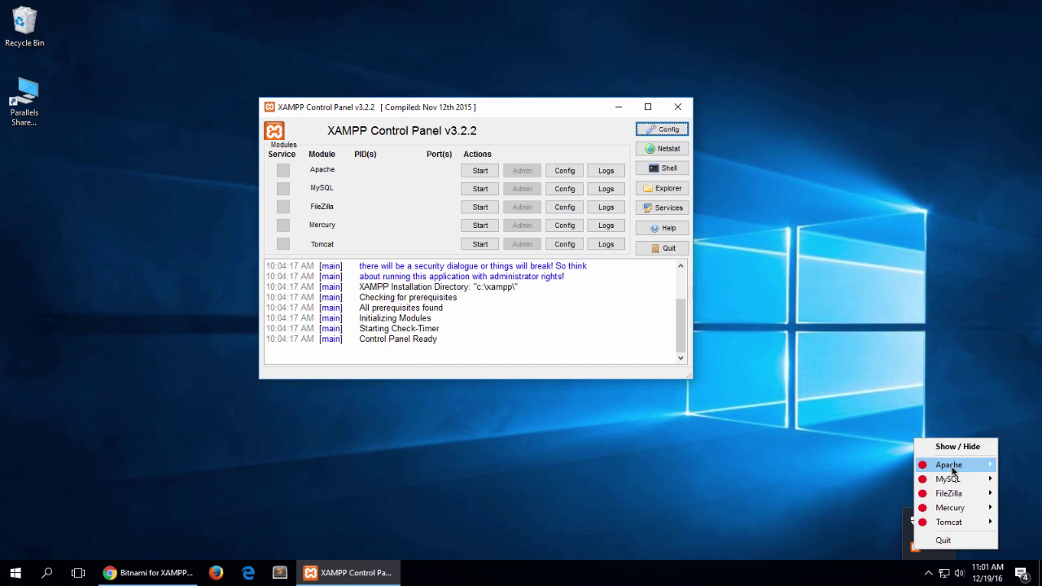
mouse_move(953, 471)
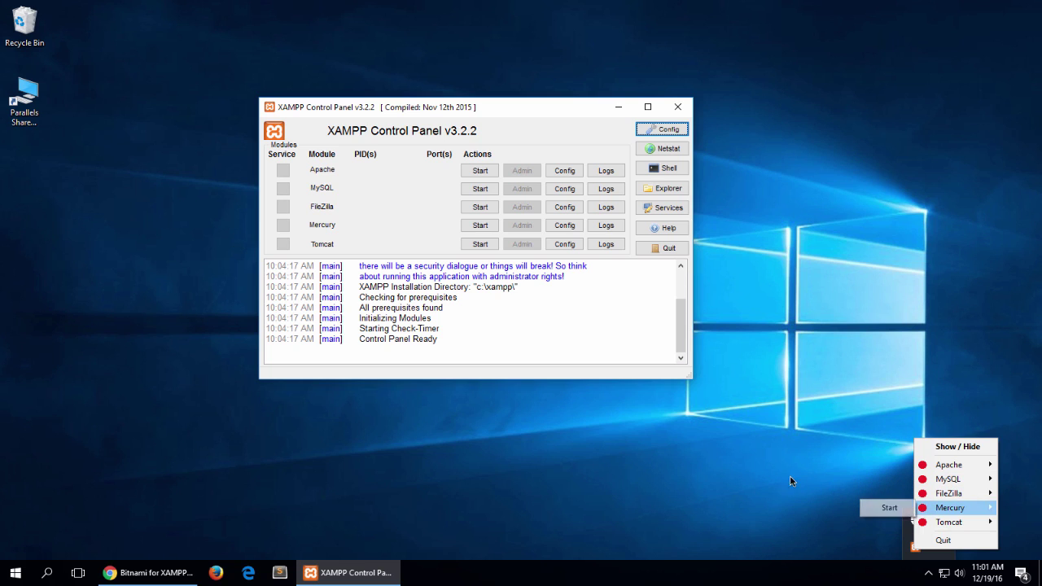
click(503, 106)
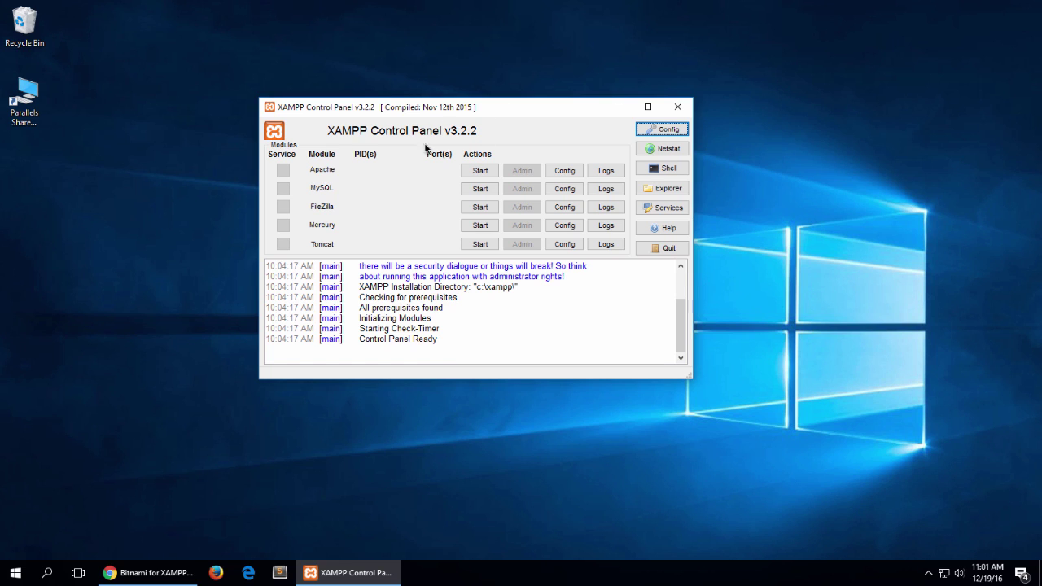
Step: Start the Apache module, switch to Chrome and load localhost in a new browser tab to view the XAMPP dashboard
click(480, 171)
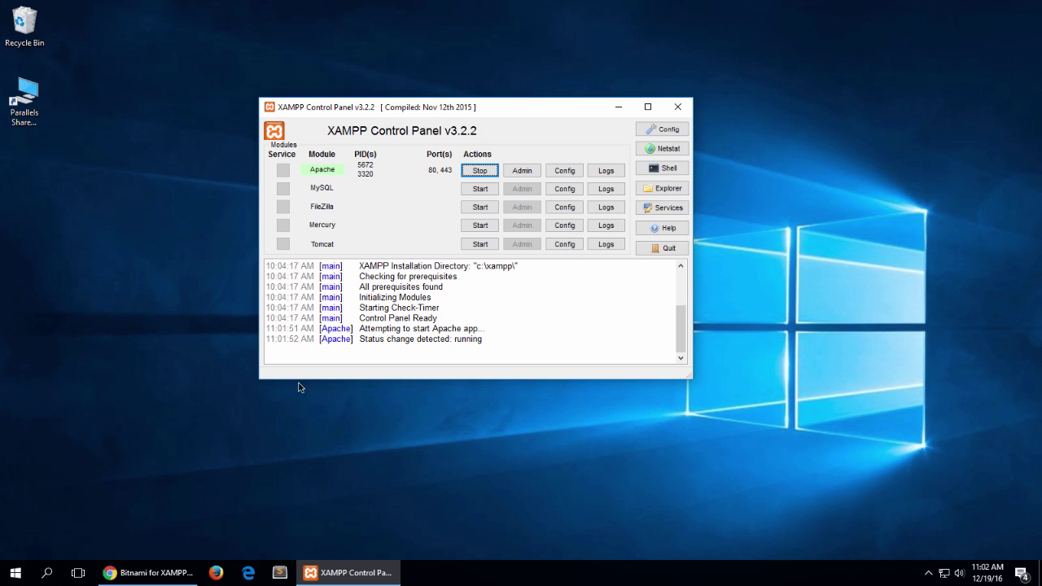
click(135, 580)
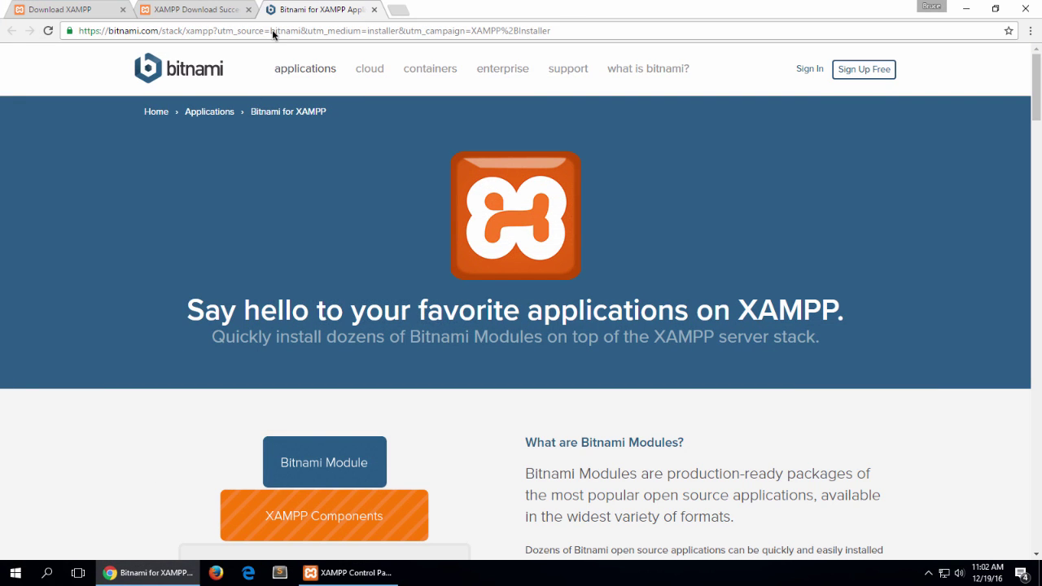
key(ctrl+t)
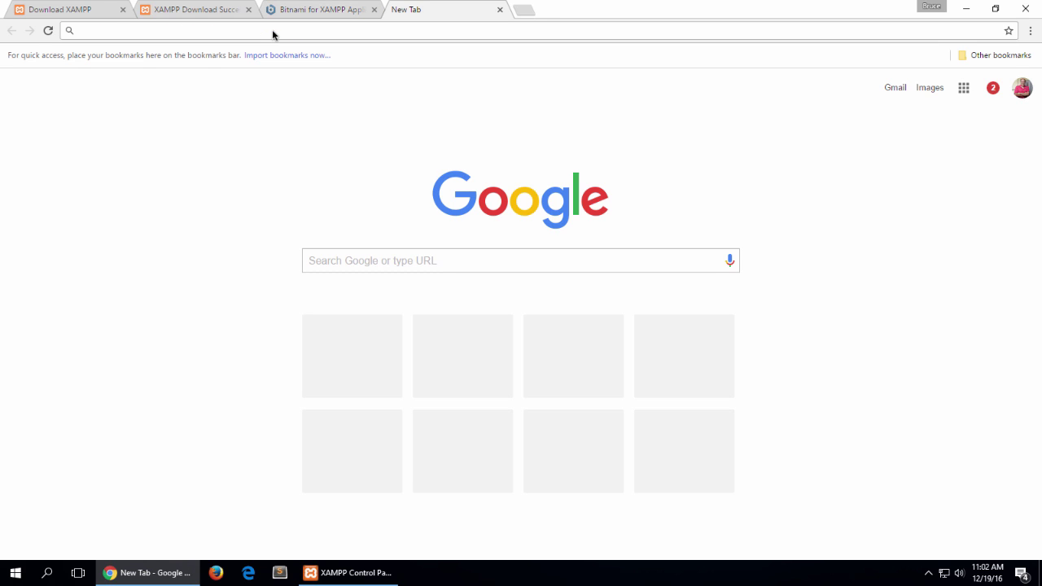
text(local)
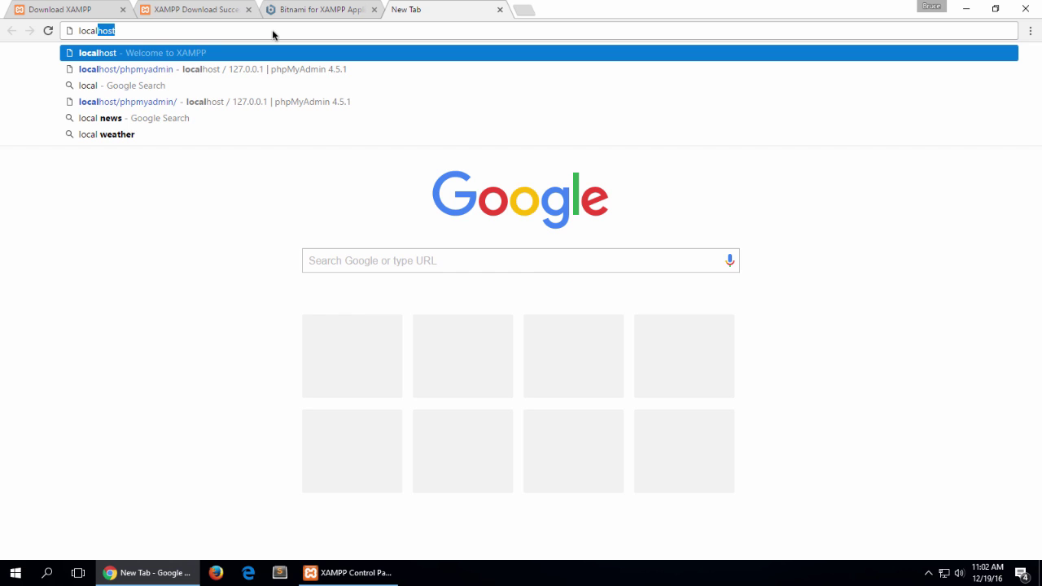
text(host)
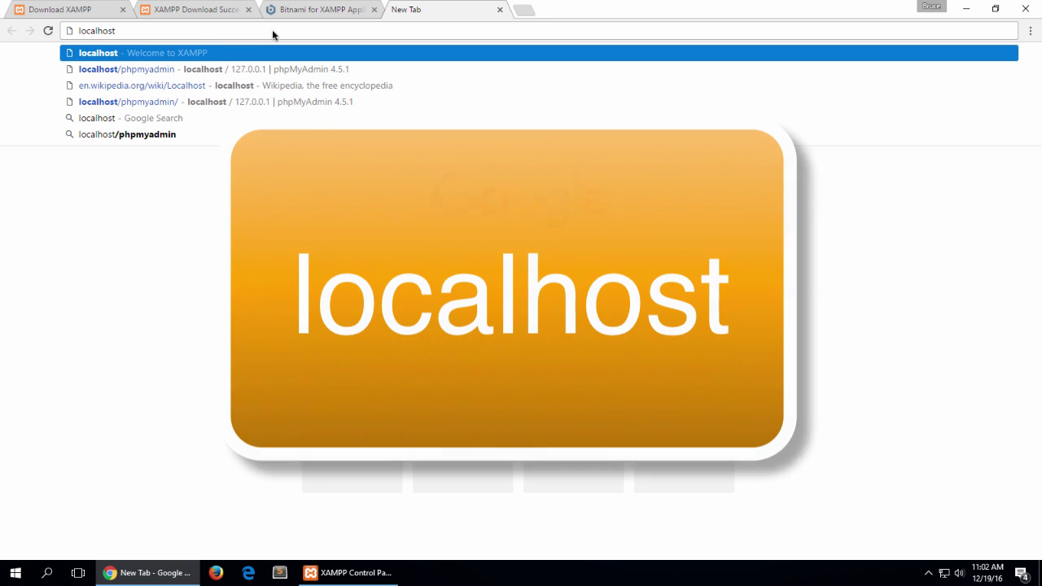
key(Return)
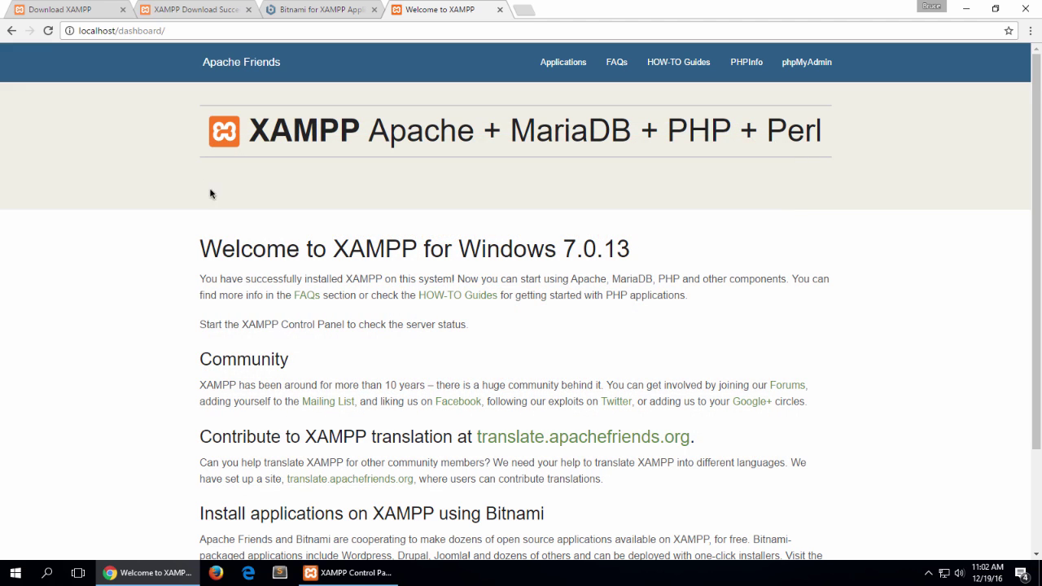
scroll(257, 175, down, 1)
scroll(263, 176, up, 1)
Step: Stop Apache in the XAMPP Control Panel and reload the localhost dashboard page in Chrome to test the server
click(346, 569)
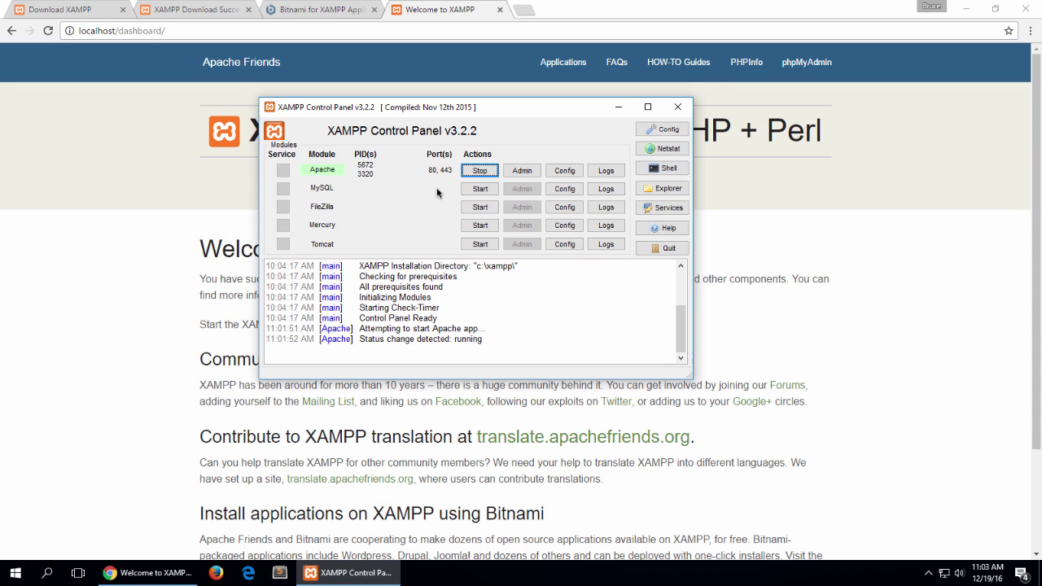
click(479, 171)
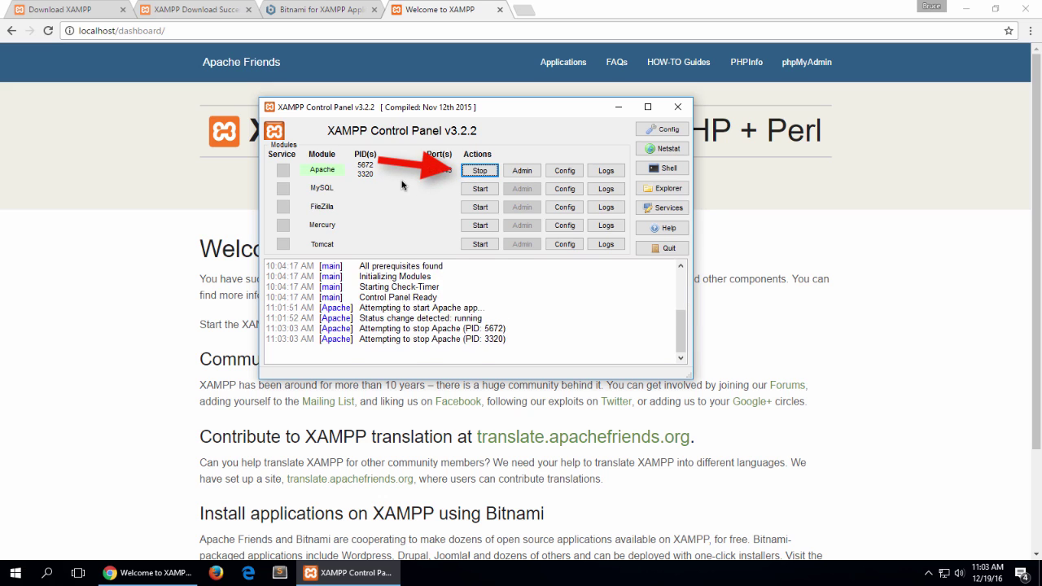
click(171, 168)
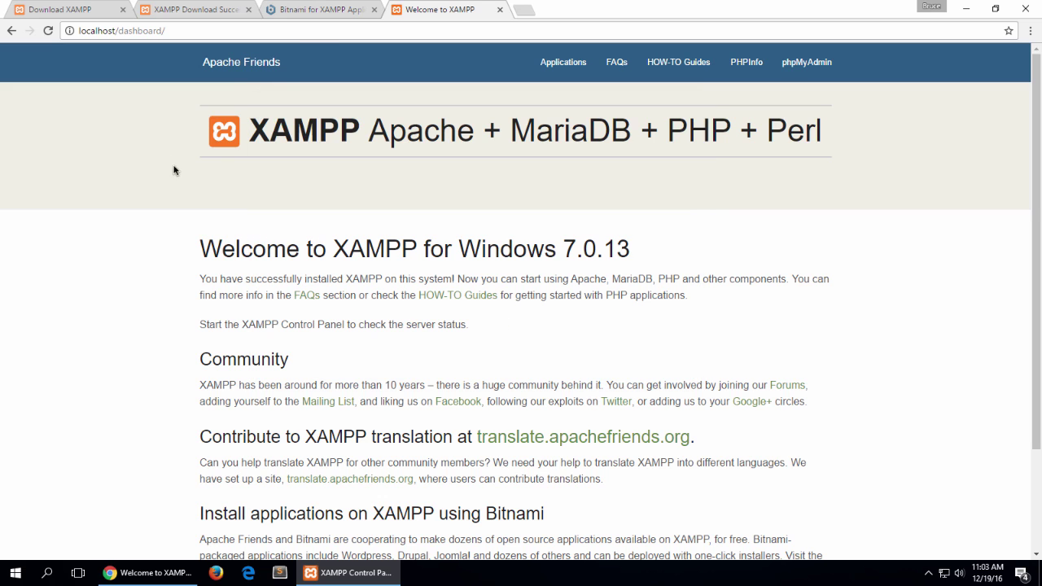
click(300, 34)
key(Return)
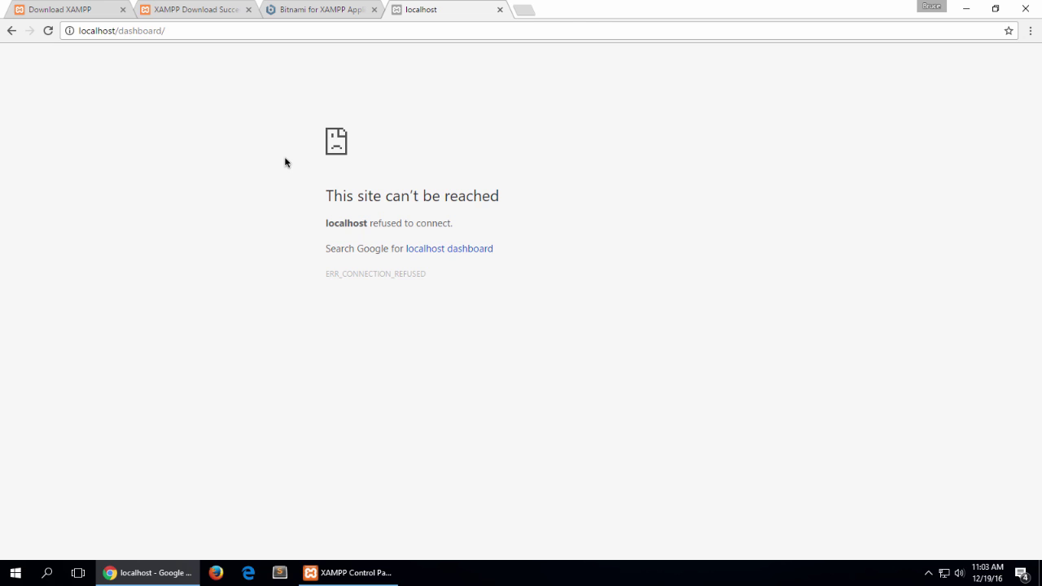
Step: Switch to the XAMPP Control Panel and start both the Apache and MySQL modules
click(368, 570)
click(479, 171)
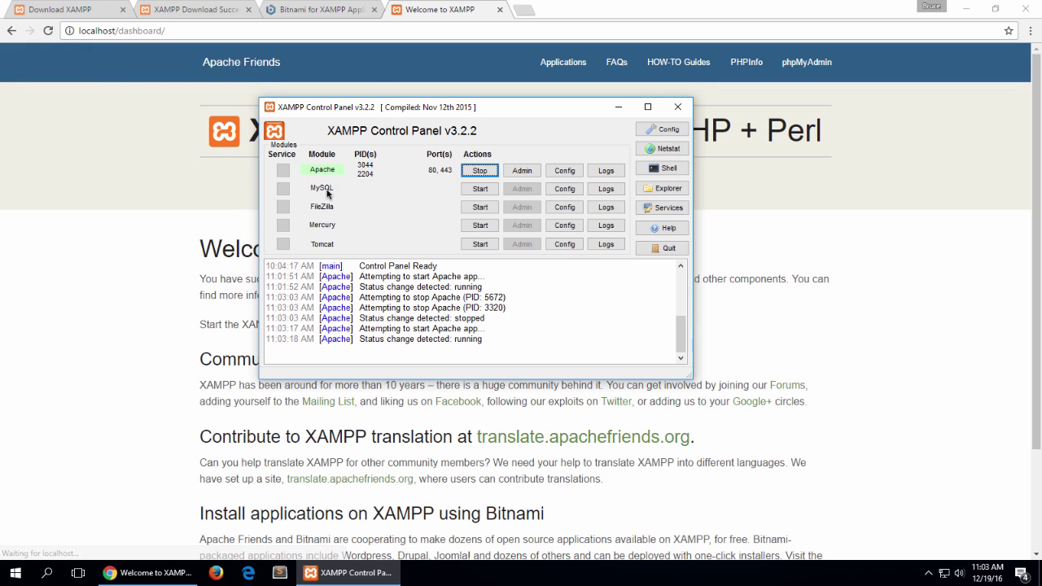
click(482, 190)
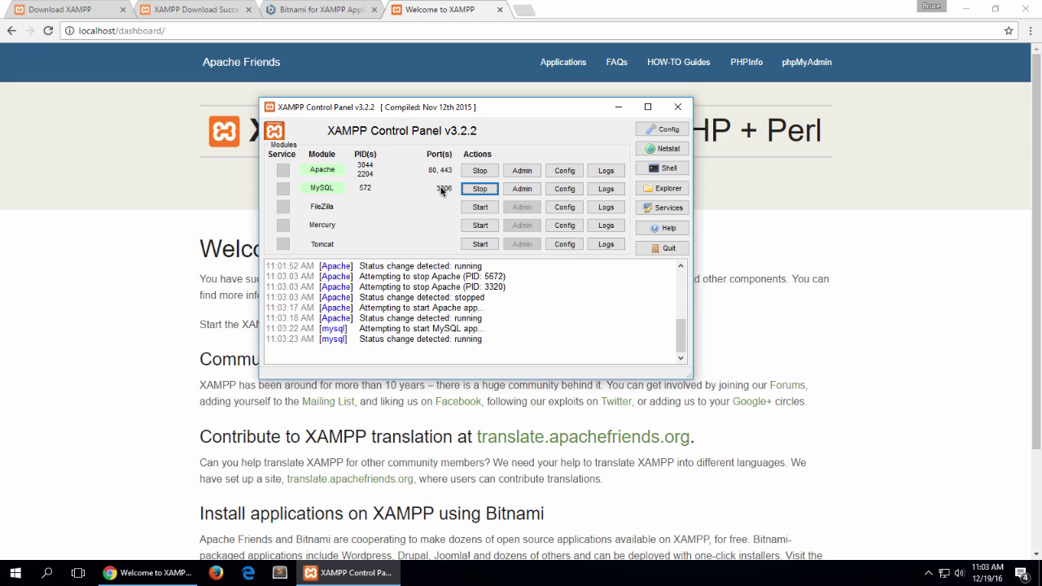
Step: Return to the XAMPP dashboard in Chrome, open phpMyAdmin and review its databases, settings and notices
click(132, 211)
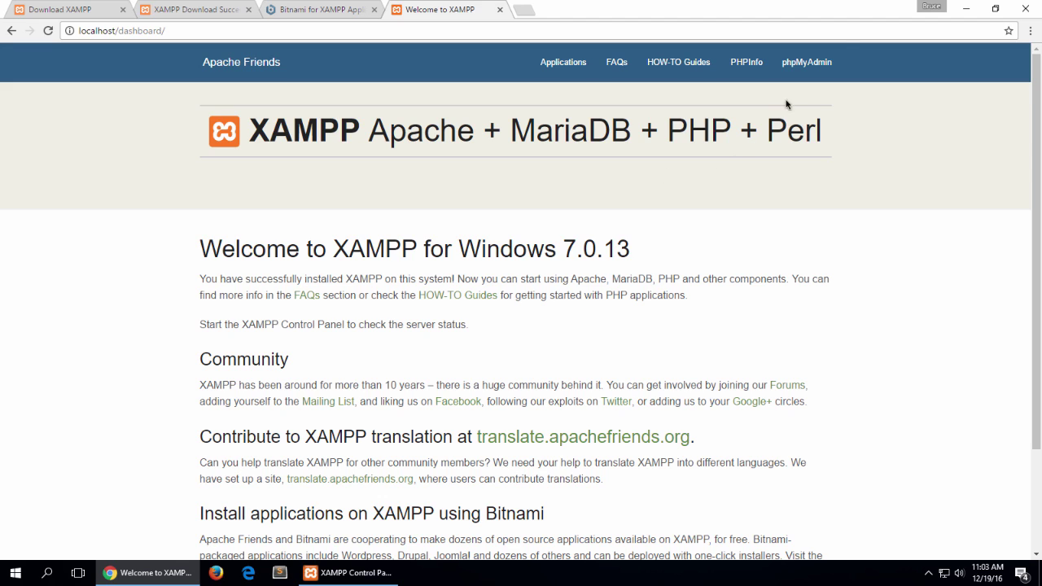
click(806, 63)
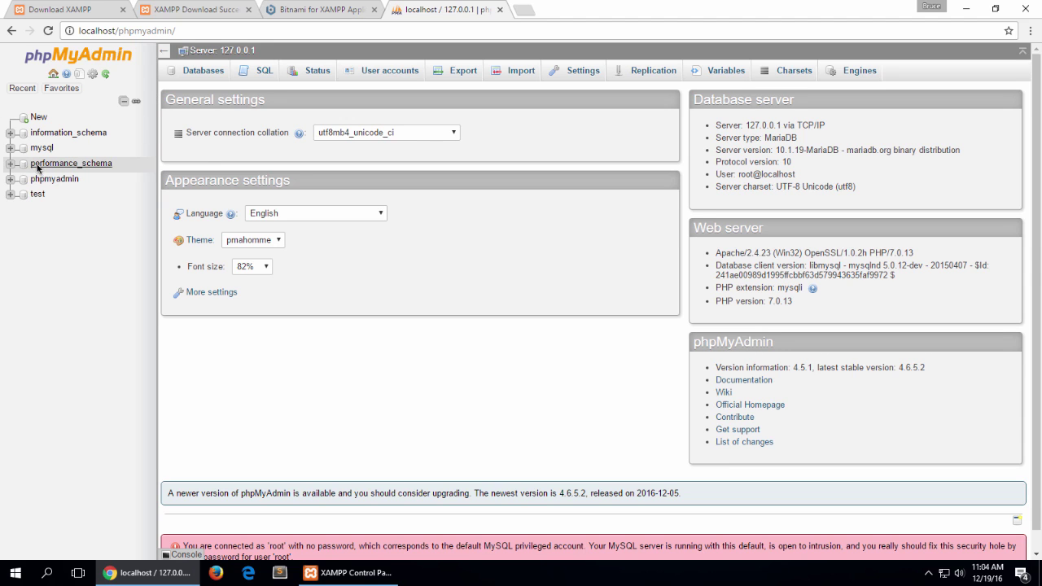
scroll(215, 288, down, 1)
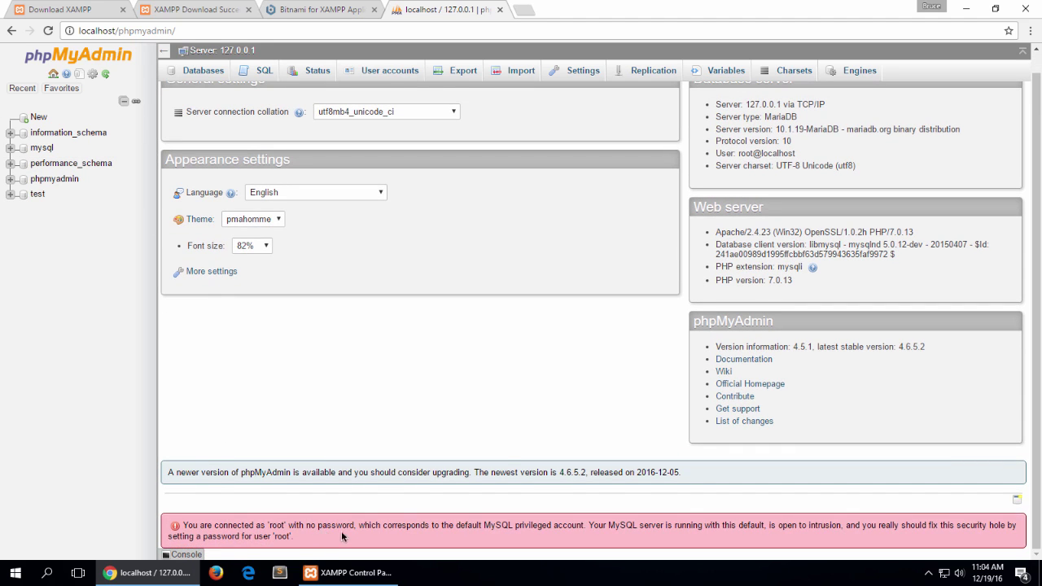
scroll(341, 365, up, 1)
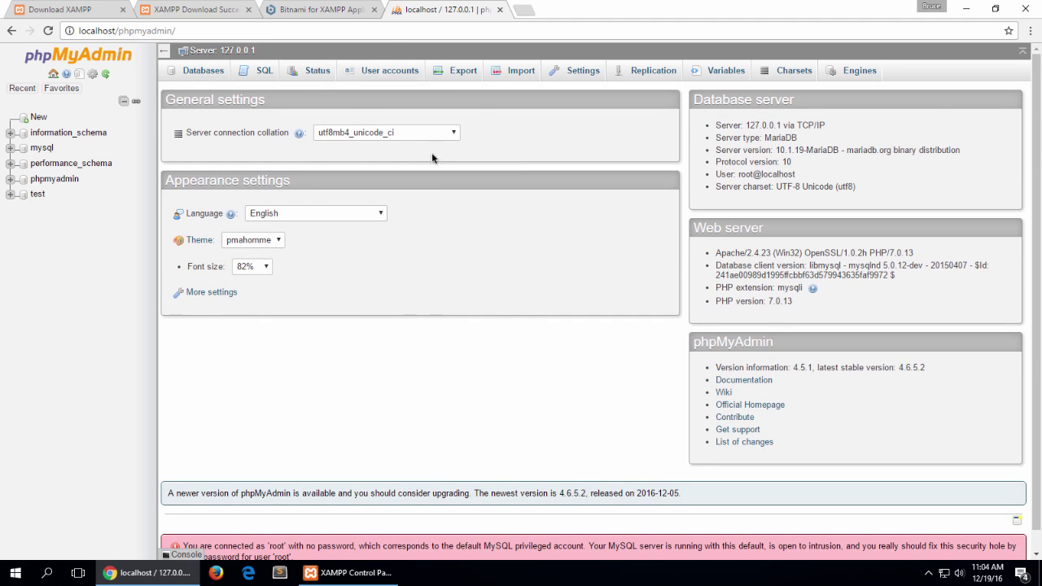
Step: Stop MySQL in the XAMPP Control Panel and reload the phpMyAdmin page in Chrome to test the database connection
click(332, 573)
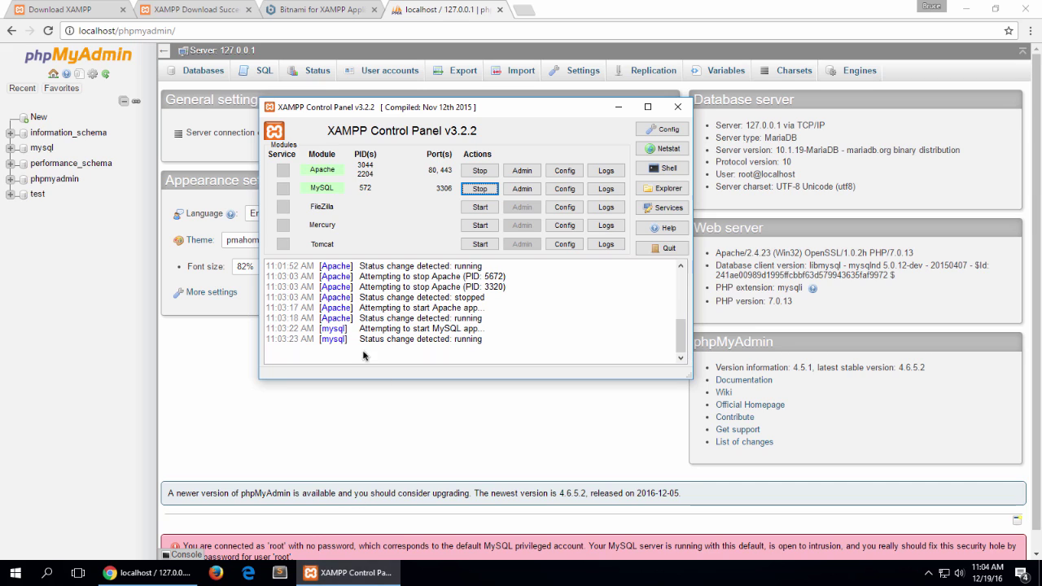
click(479, 188)
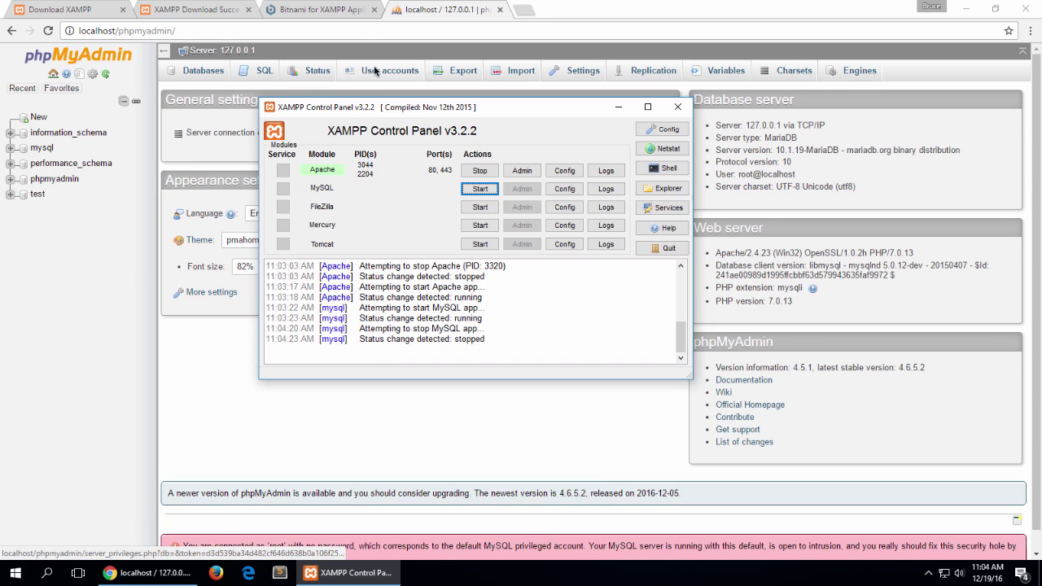
click(343, 31)
key(Return)
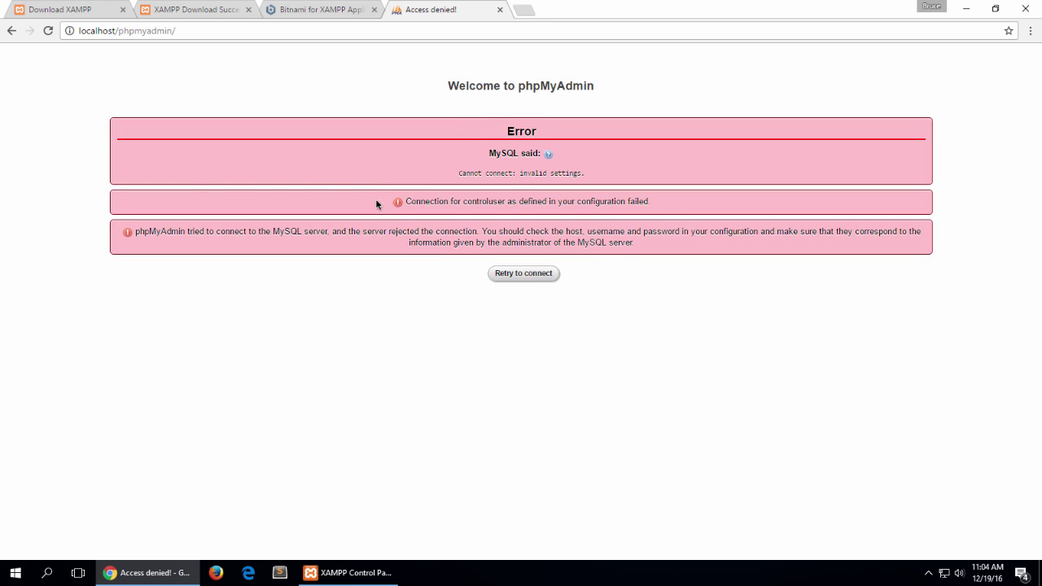
Step: Stop Apache in the XAMPP Control Panel and close the control panel window
click(337, 572)
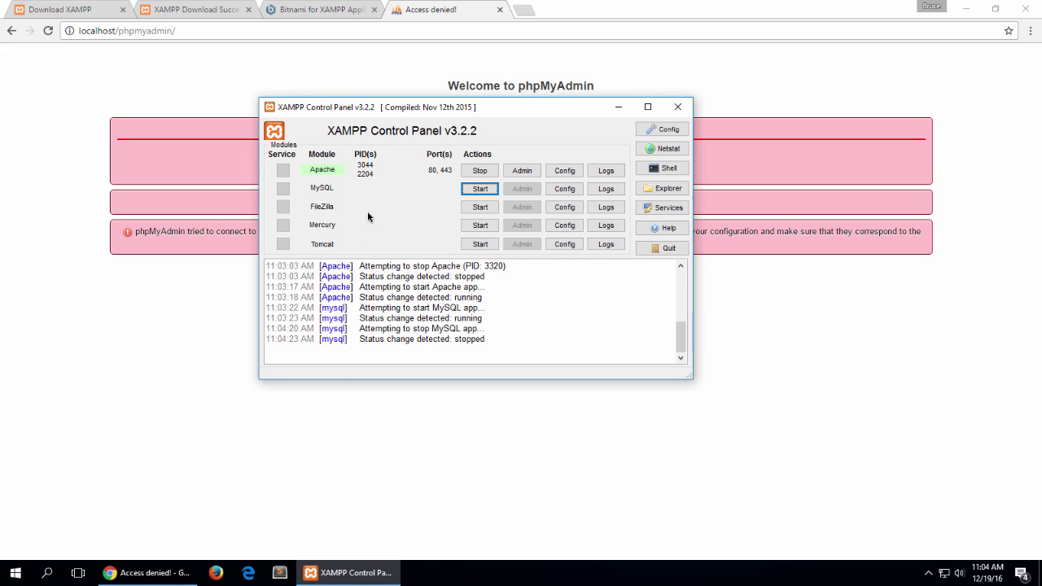
click(479, 171)
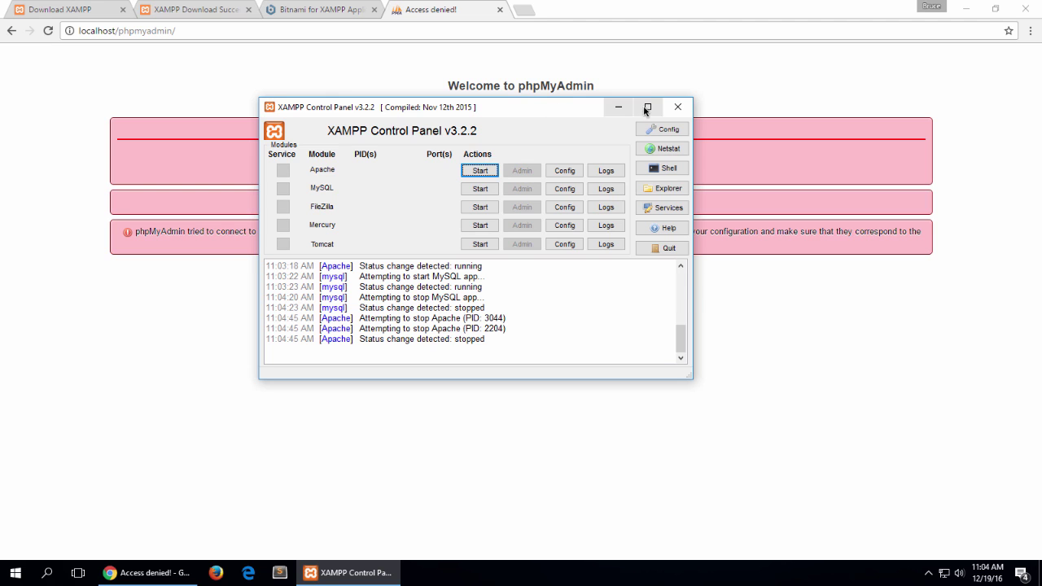
click(676, 106)
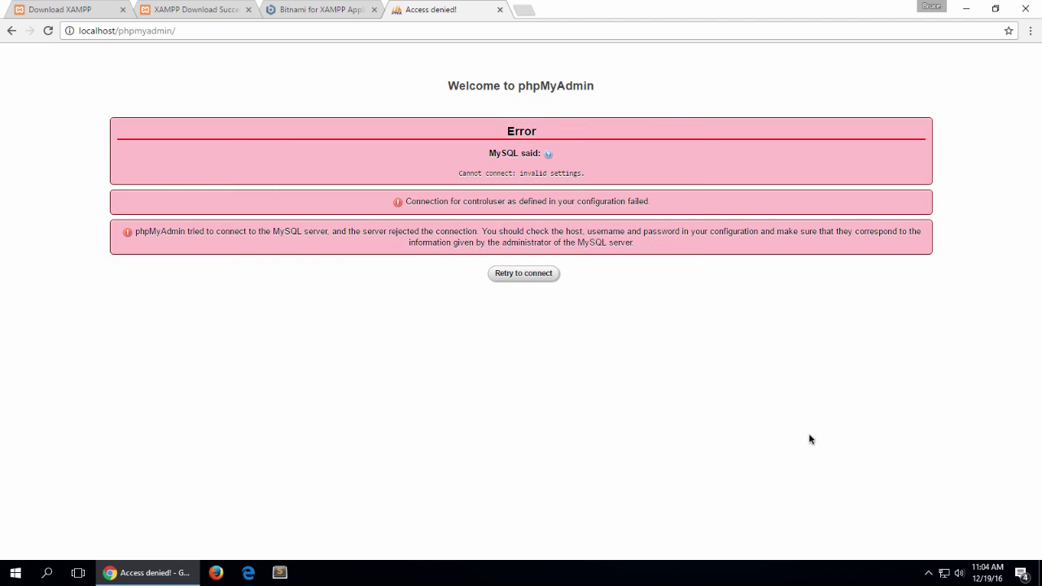
Step: Start Apache through the xampp-control tray program without reopening the control panel window, and return to Chrome
click(930, 574)
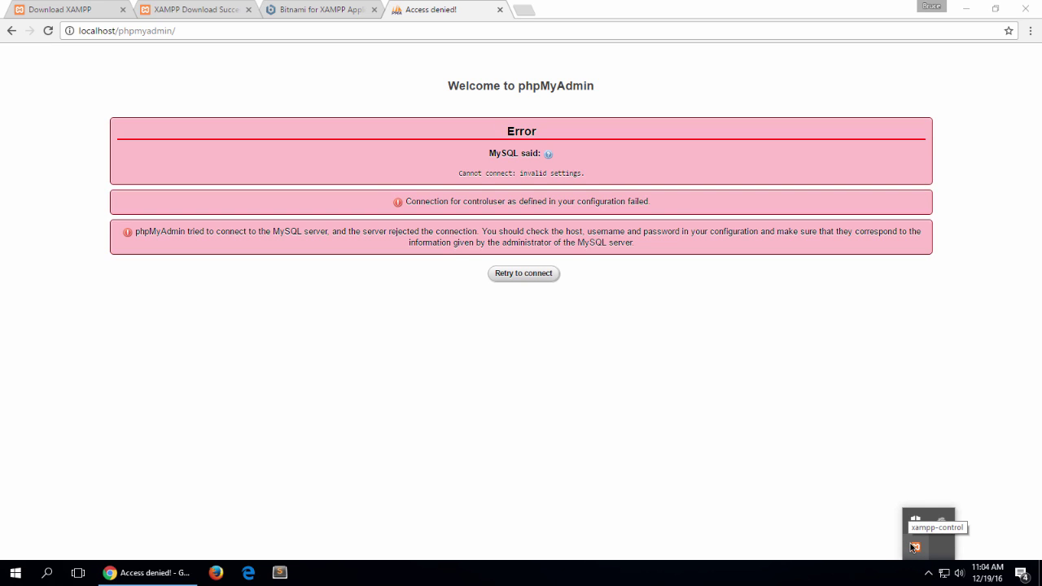
right_click(913, 548)
mouse_move(945, 465)
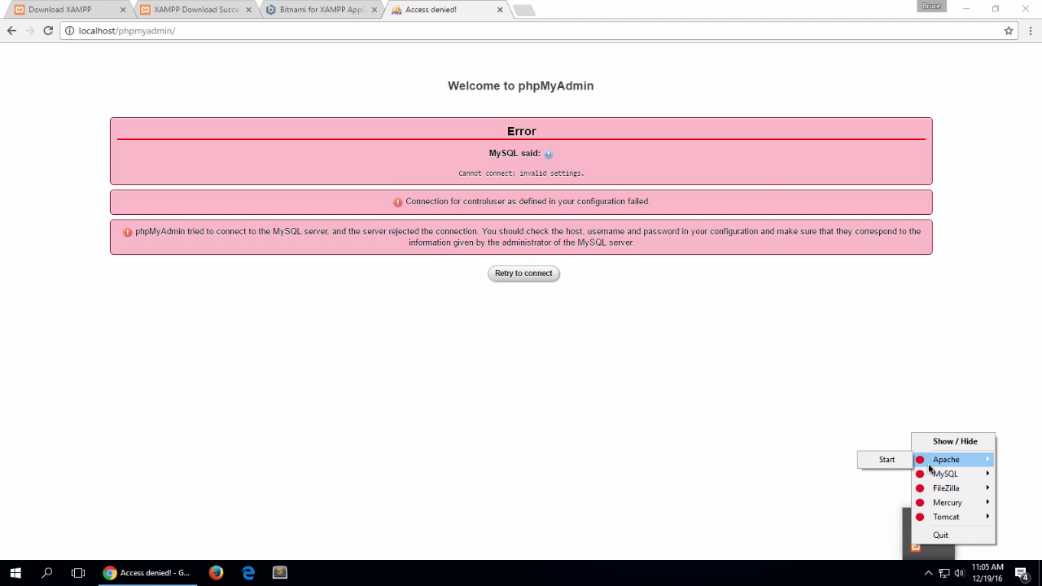
click(887, 461)
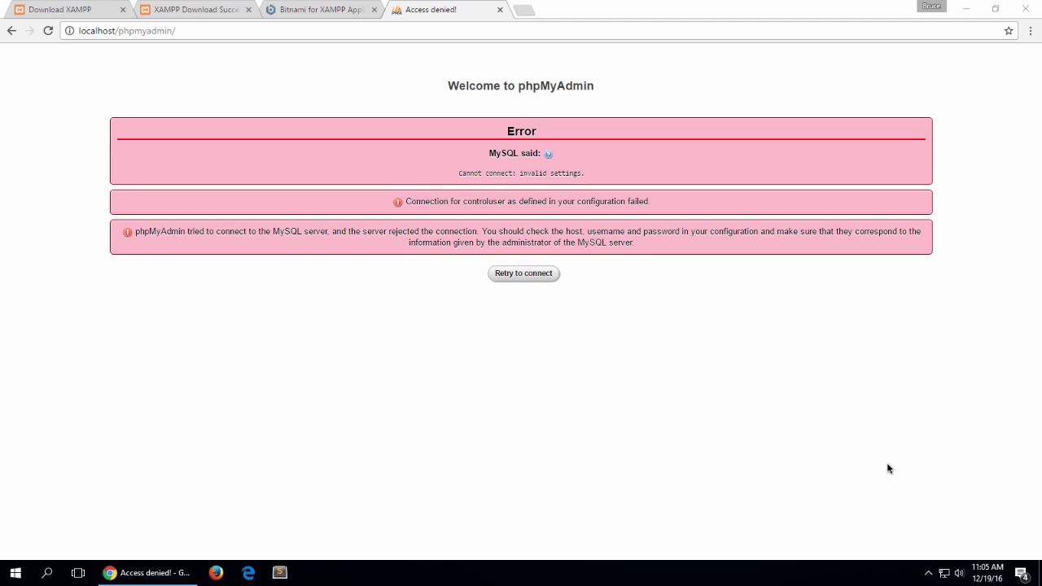
click(785, 430)
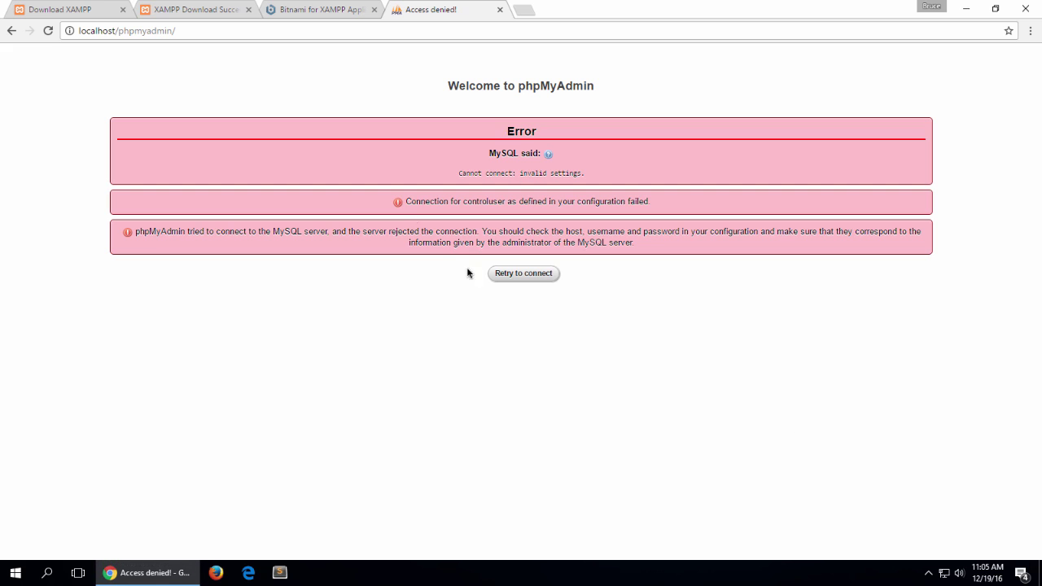
Step: Load localhost in place of the phpMyAdmin page in the current browser tab
click(317, 33)
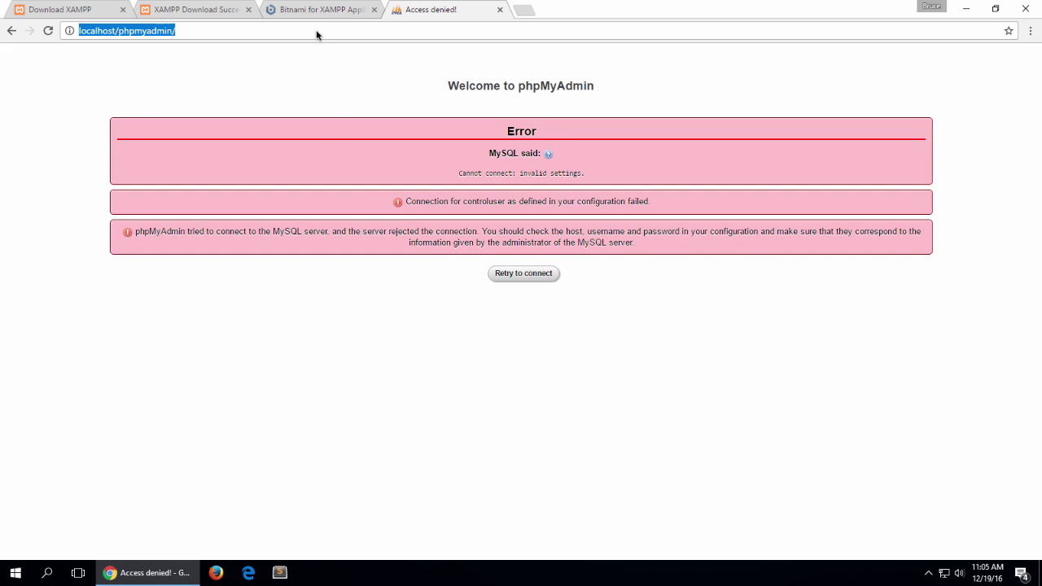
text(local)
key(Return)
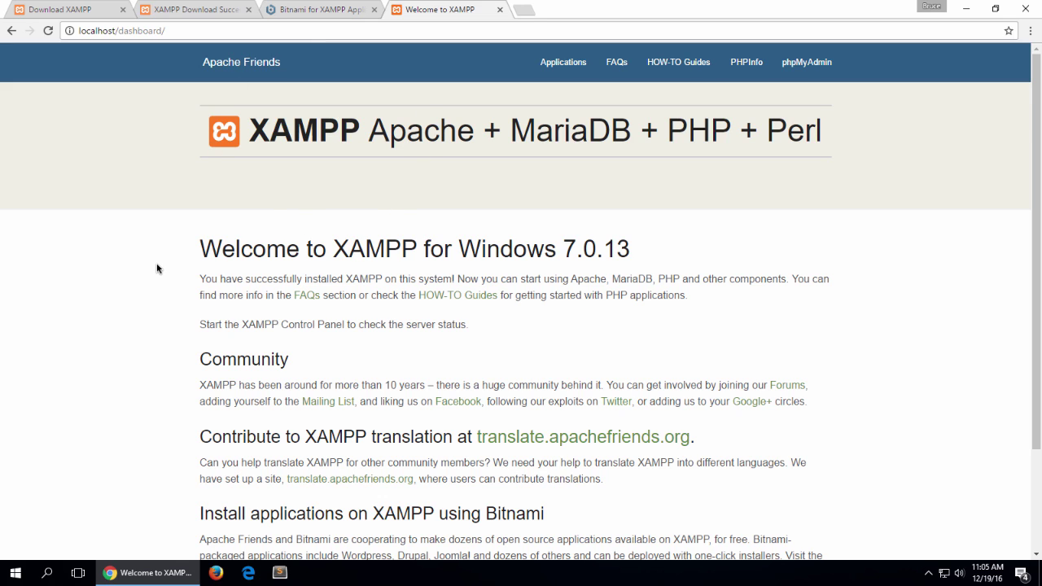
Step: Open File Explorer and display the contents of Local Disk (C:)
click(14, 573)
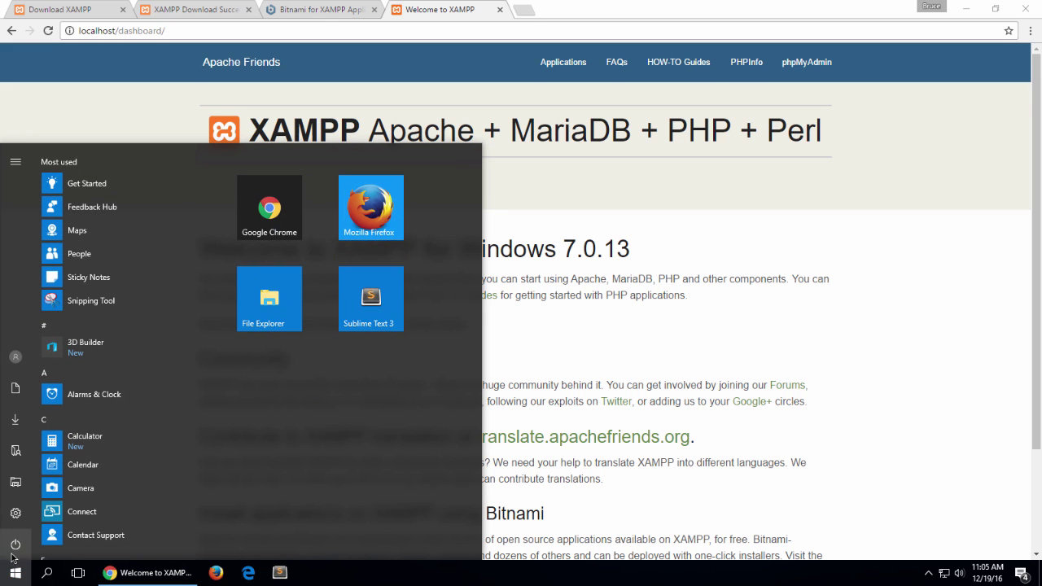
click(16, 485)
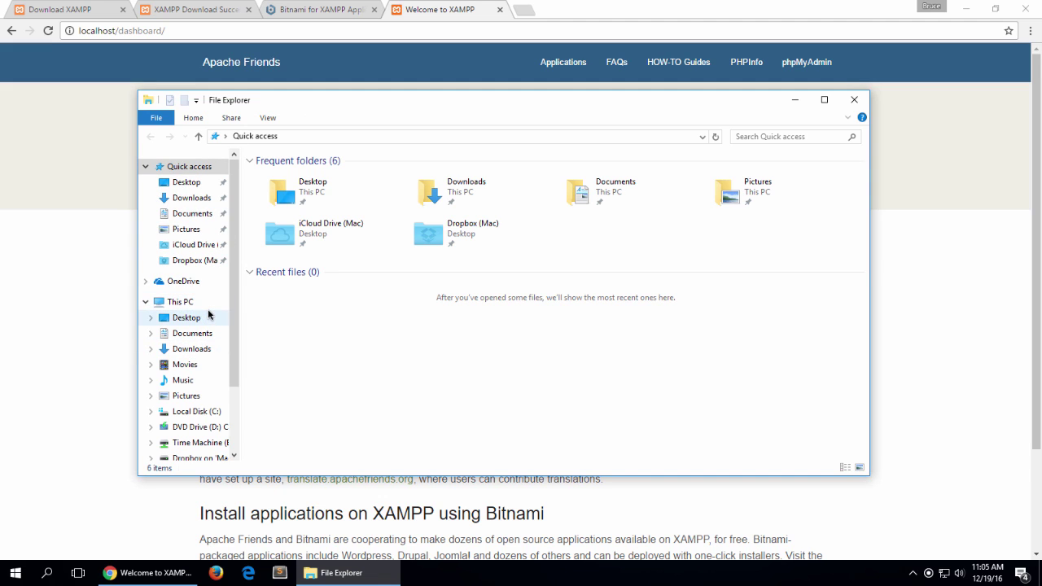
click(192, 411)
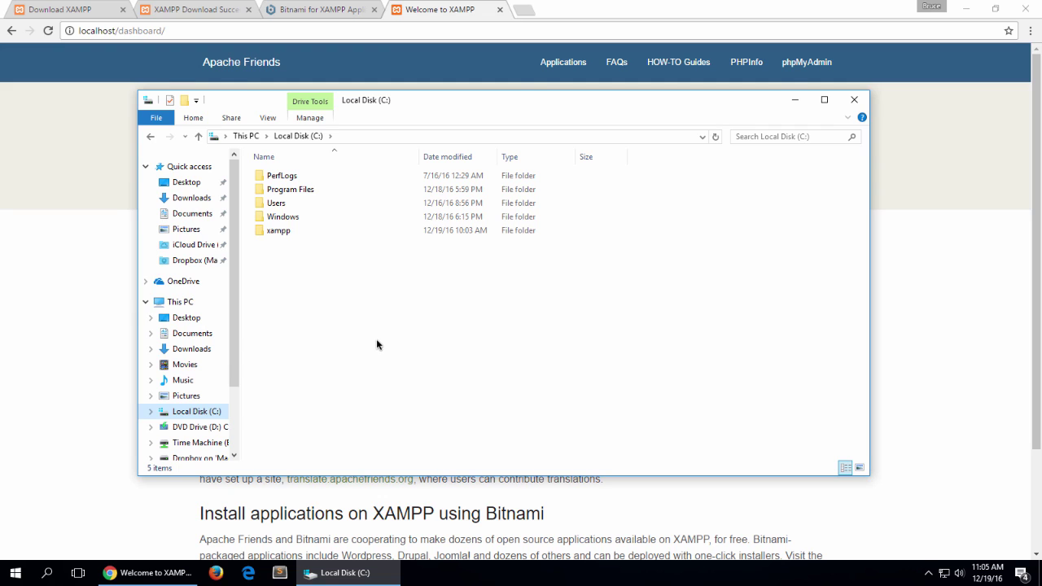
Step: Open the htdocs folder inside the xampp folder and select its index PHP file
double_click(272, 234)
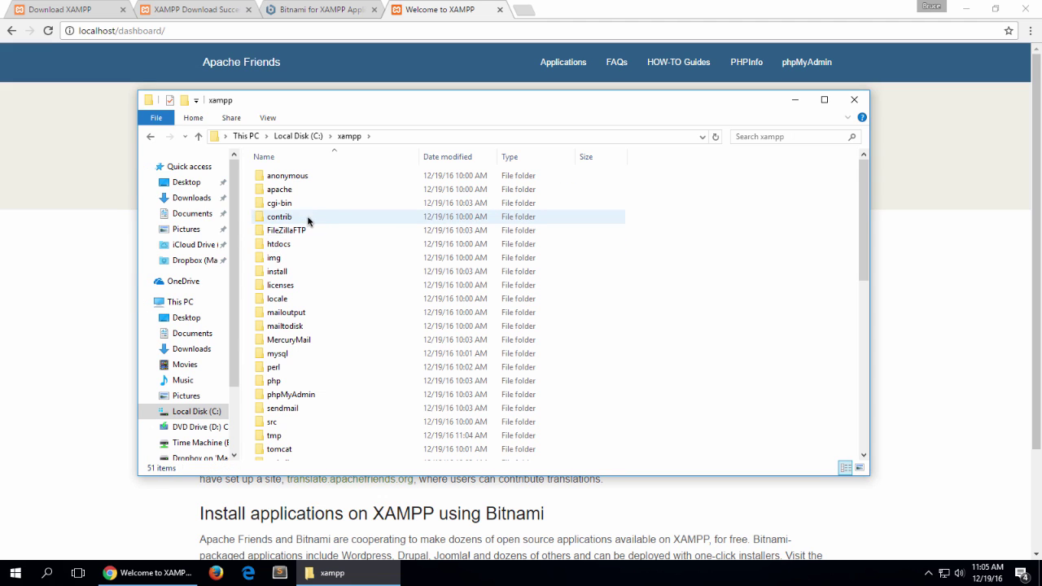
mouse_move(279, 248)
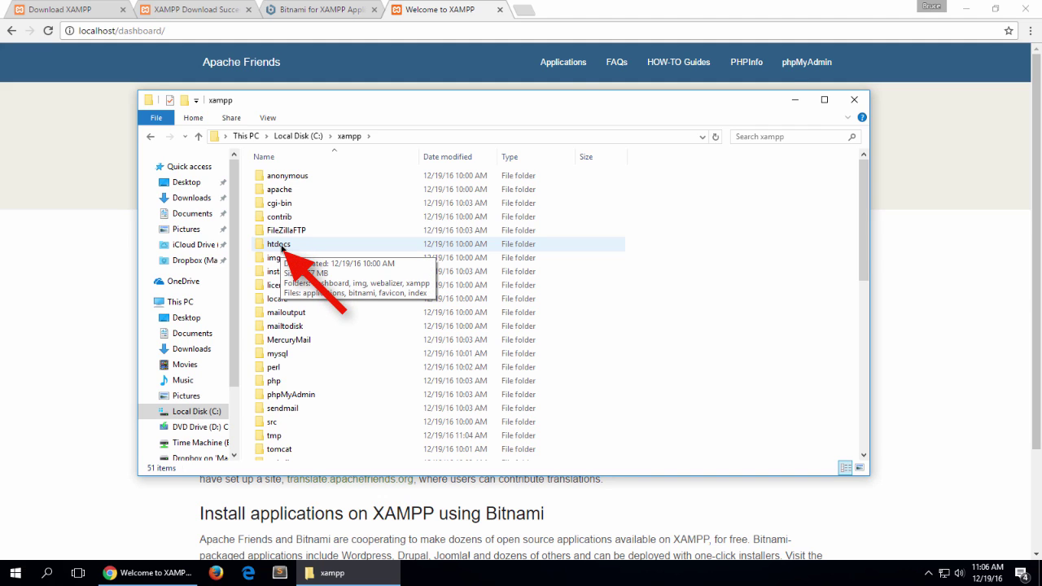
double_click(281, 247)
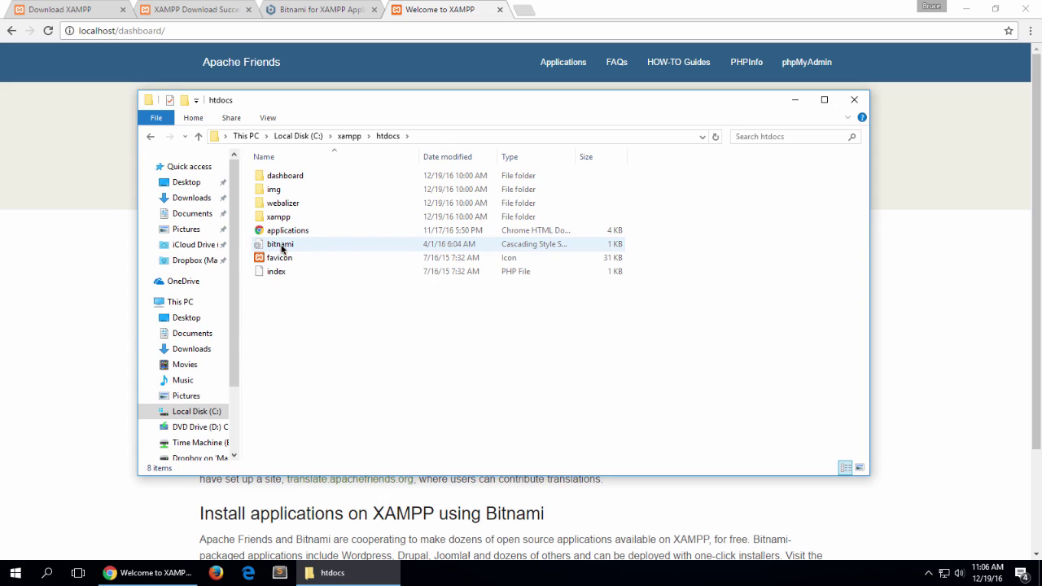
click(268, 272)
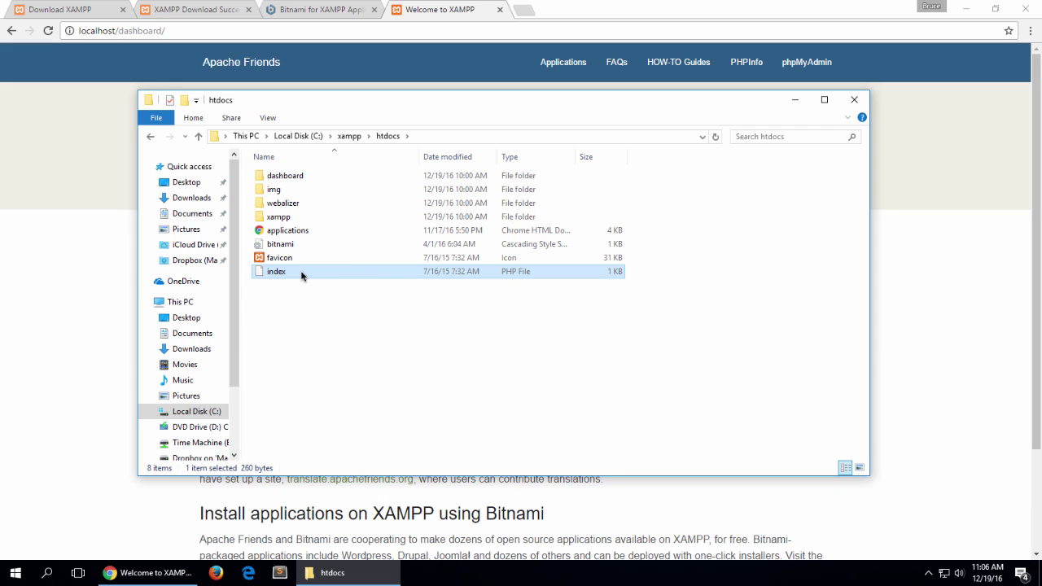
click(327, 55)
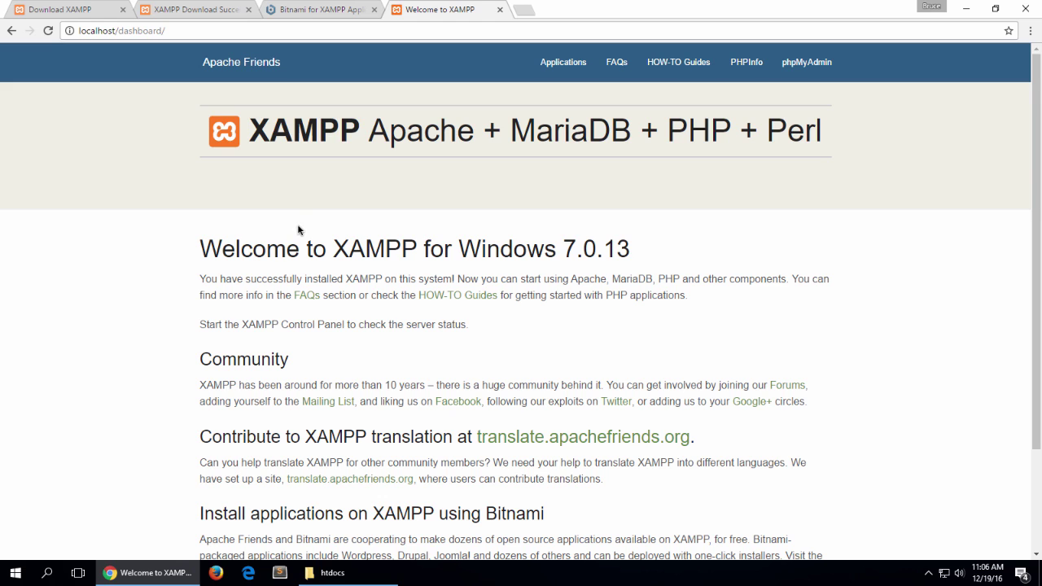
click(333, 574)
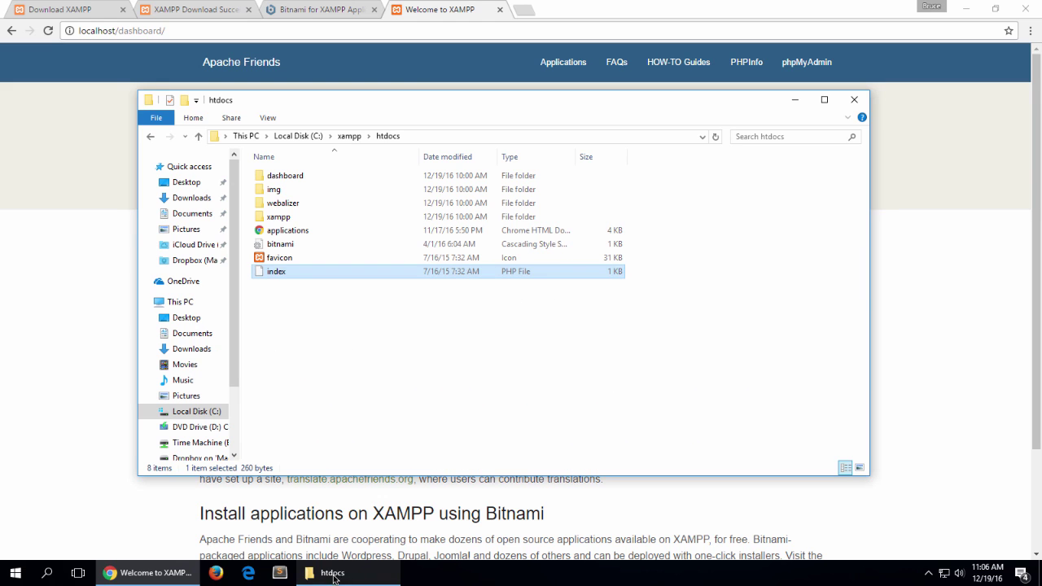
Step: Rename the index PHP file in htdocs as index2
click(276, 272)
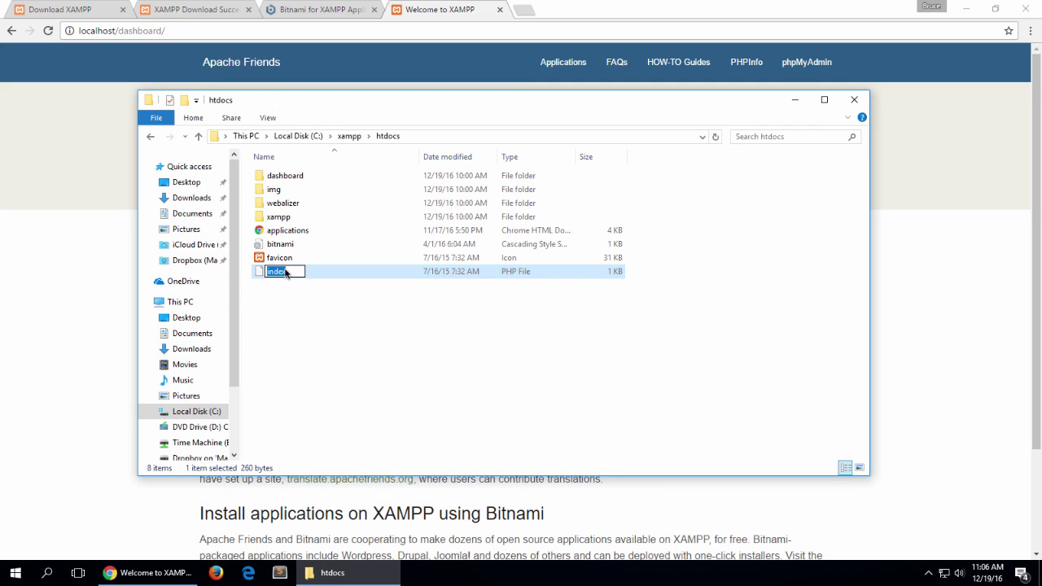
click(285, 273)
text(2)
key(Return)
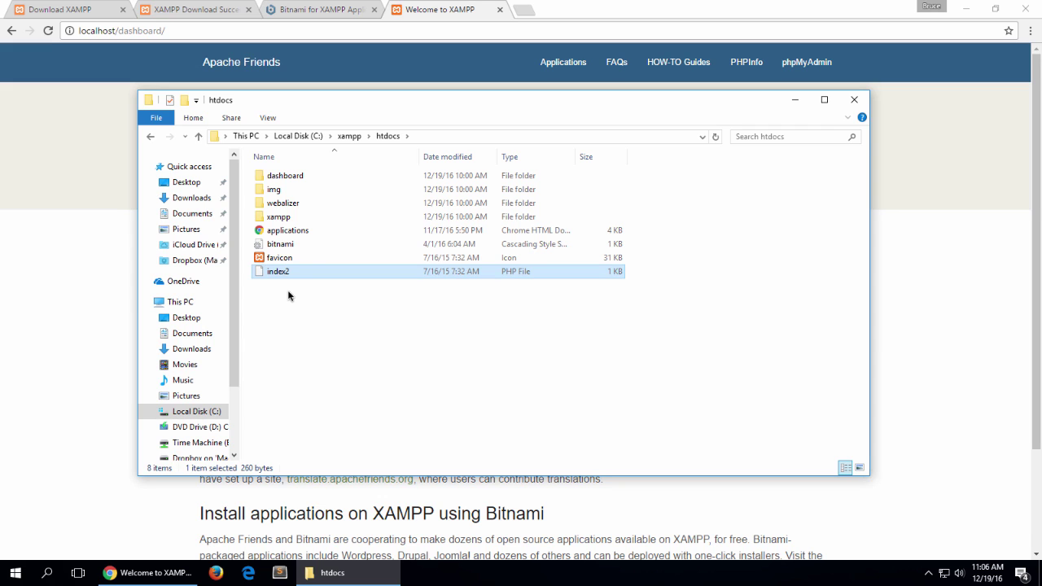
Step: Switch to Chrome and load localhost in place of the dashboard page
click(36, 266)
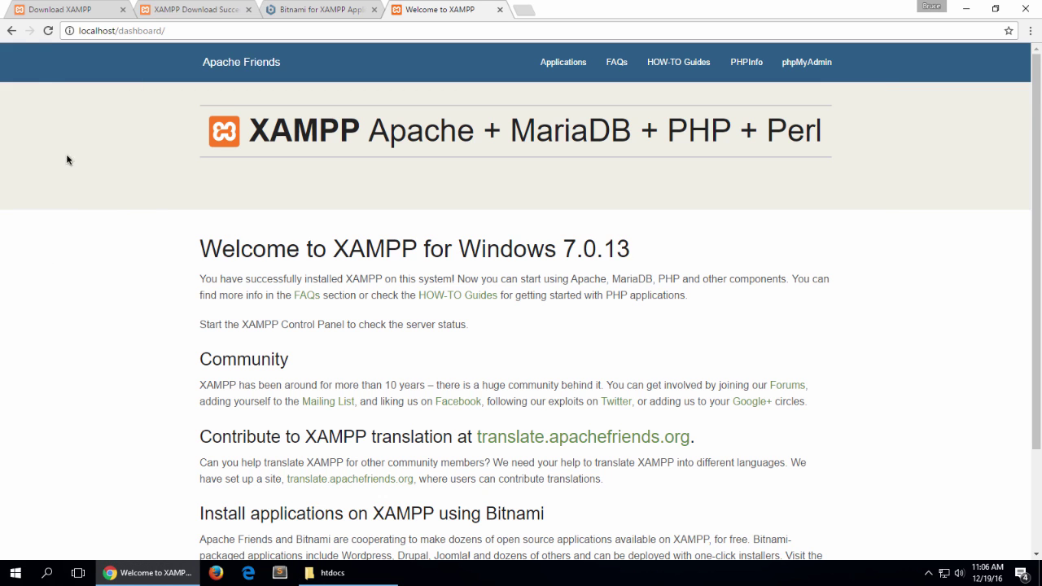
click(49, 31)
click(220, 33)
text(localhost)
key(Return)
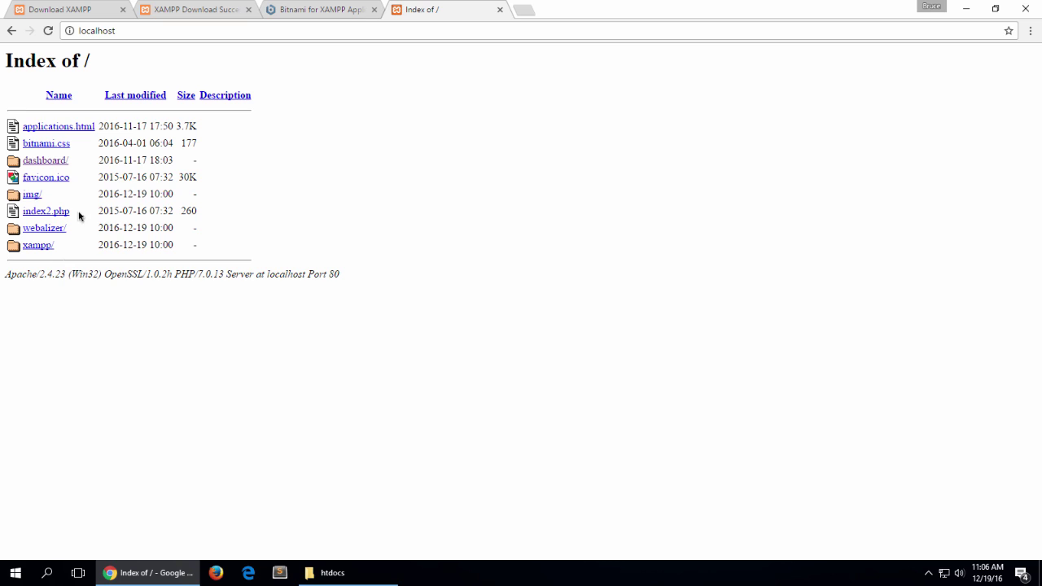
Step: Open the xampp directory from the localhost index listing and return to its parent directory
drag(122, 31, 72, 30)
click(135, 30)
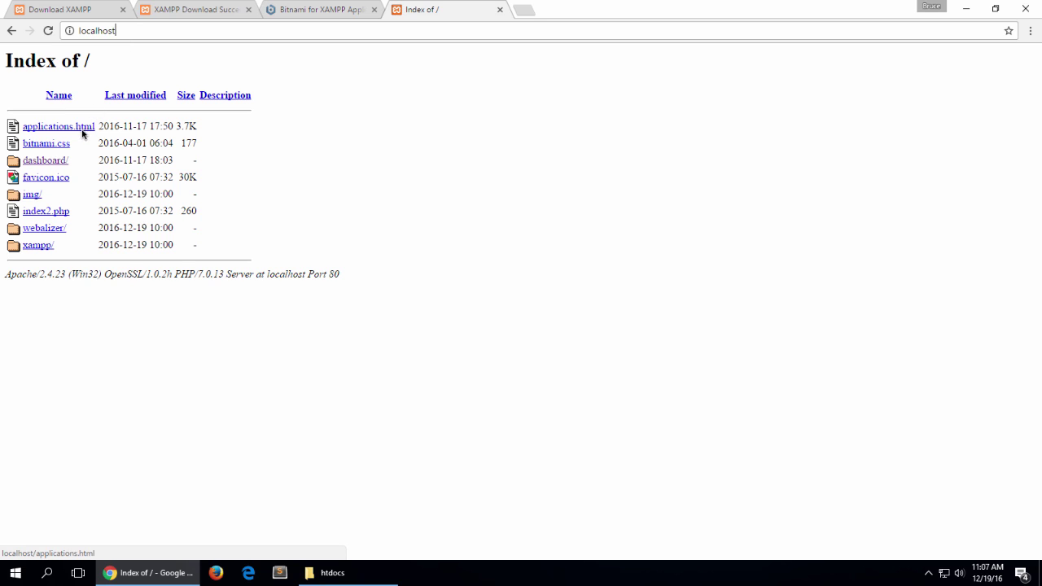
click(37, 244)
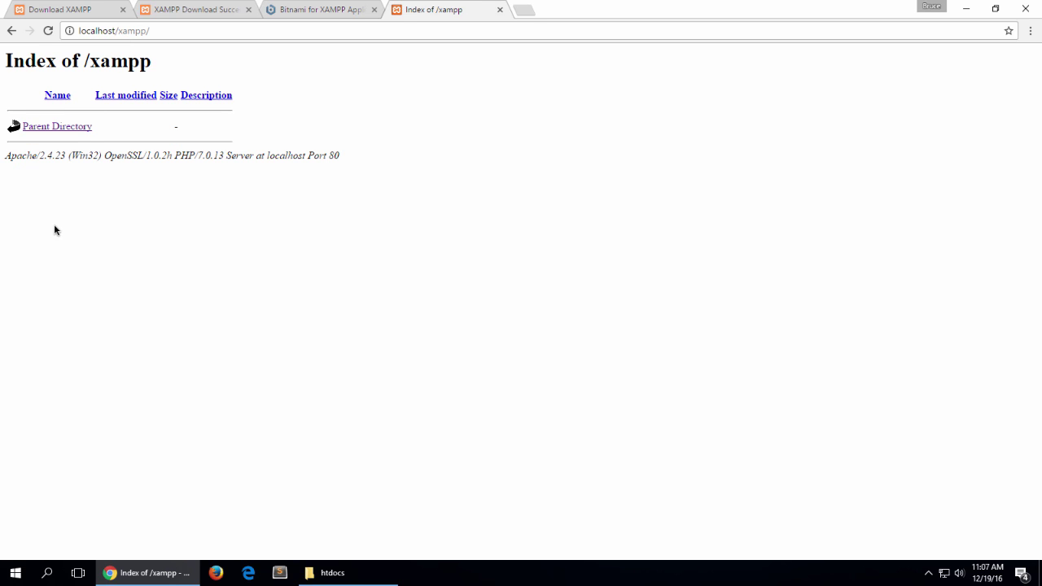
click(65, 129)
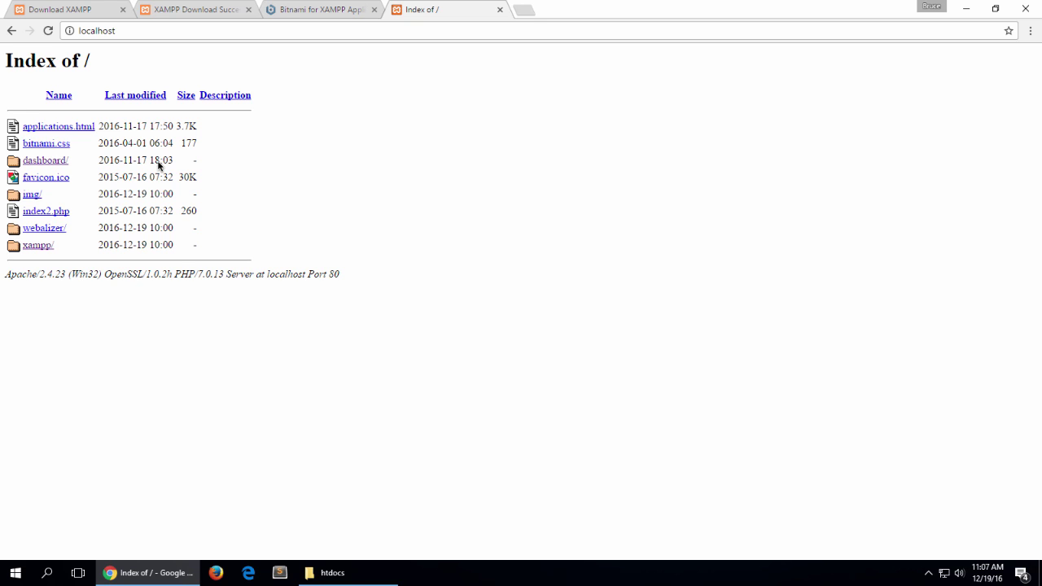
Step: Return to the htdocs folder in File Explorer and rename the index2 PHP file as index
click(332, 575)
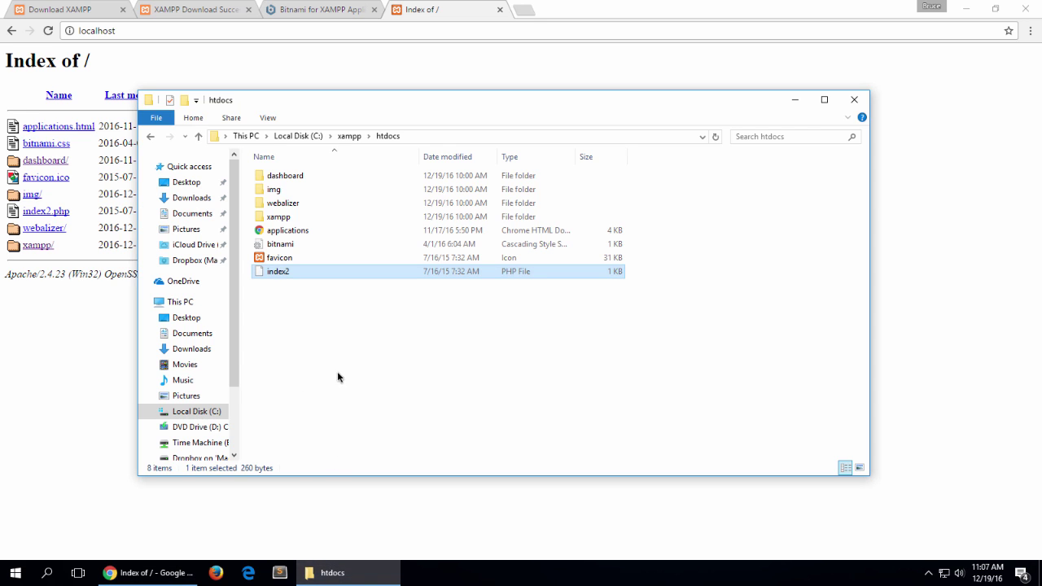
click(286, 277)
click(284, 273)
key(Right)
key(BackSpace)
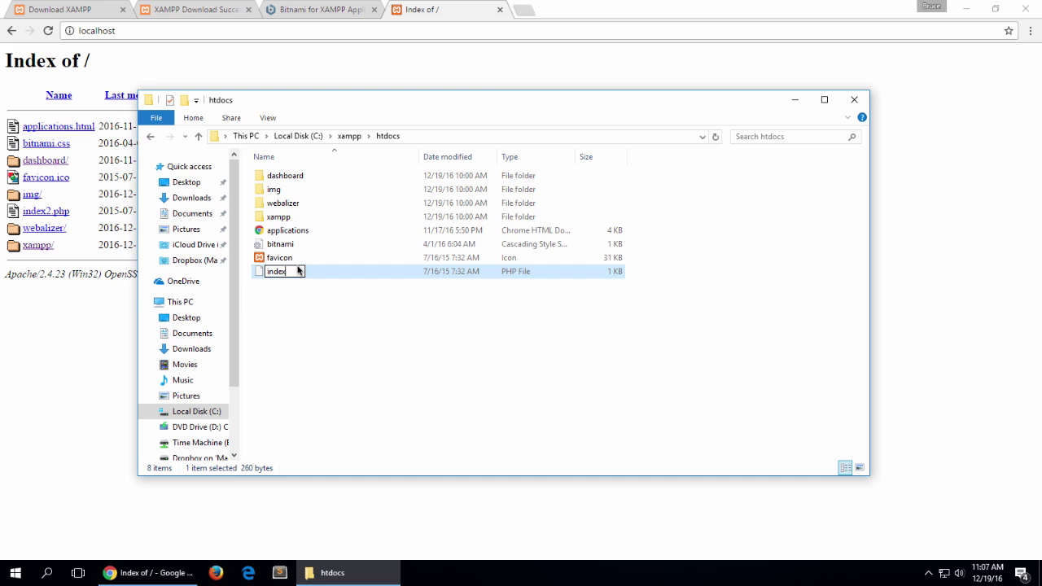
key(Return)
Step: Reload localhost in Chrome and look over the page that opens
click(39, 341)
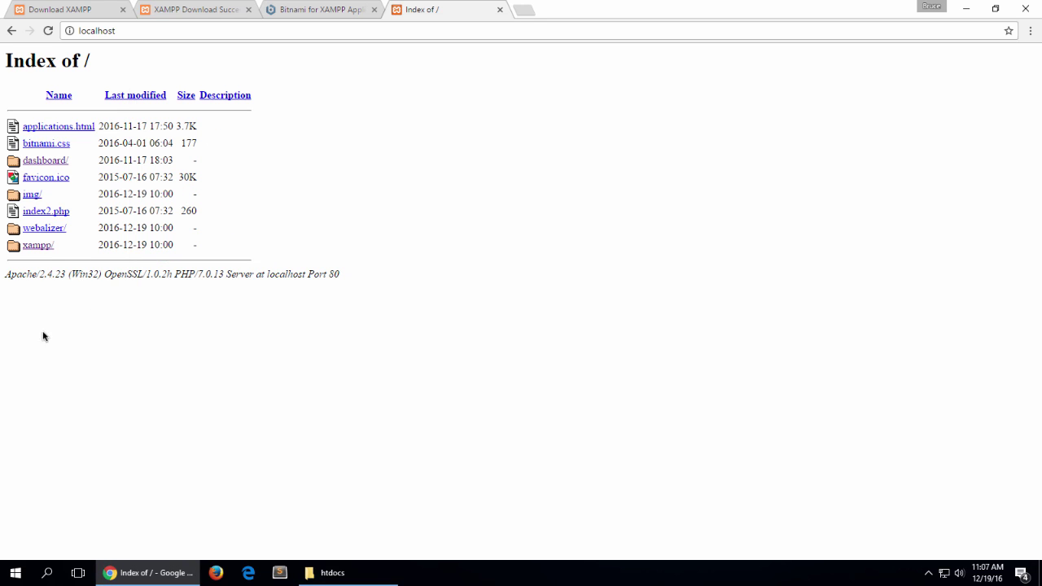
click(49, 32)
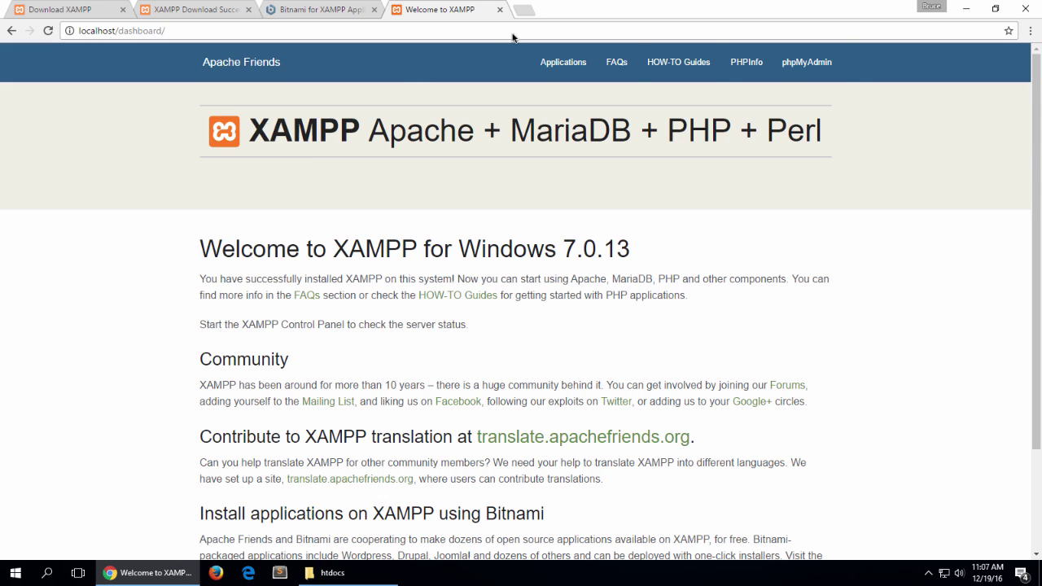
scroll(426, 182, down, 3)
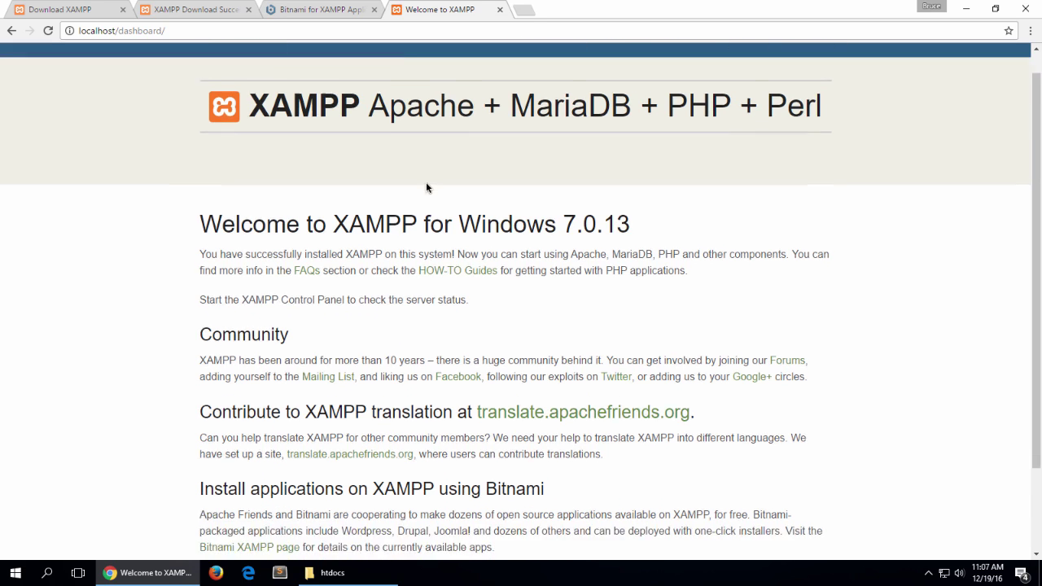
scroll(425, 182, up, 1)
scroll(425, 182, up, 1)
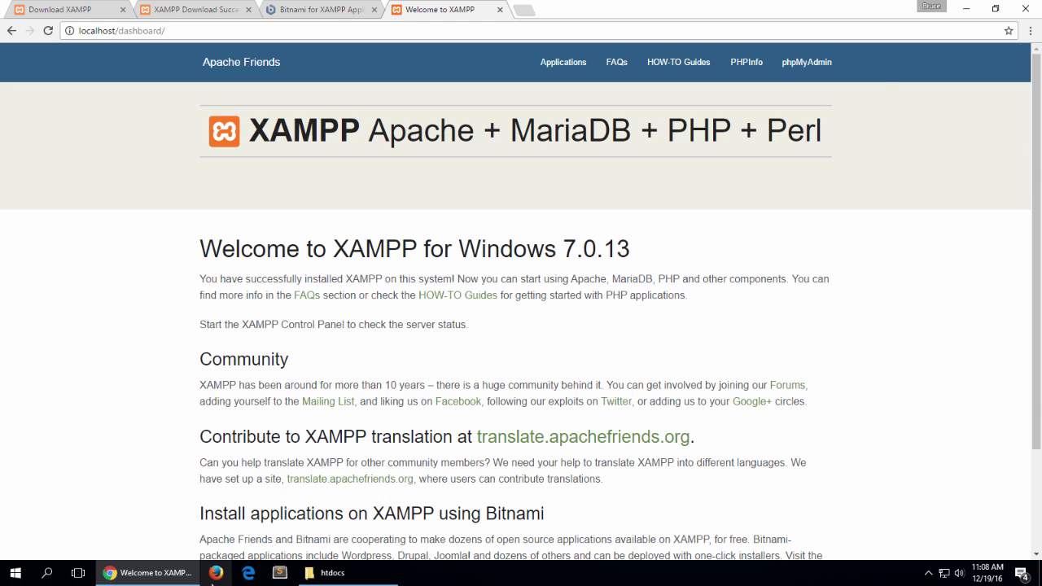
Step: Go back to the htdocs folder in File Explorer and rename its index PHP file as index2
click(332, 574)
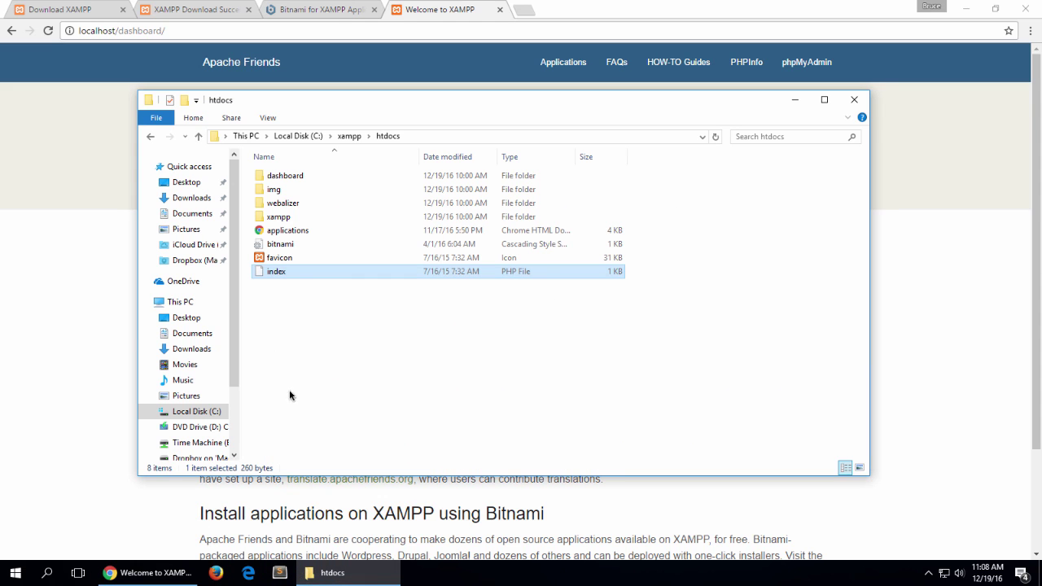
click(287, 272)
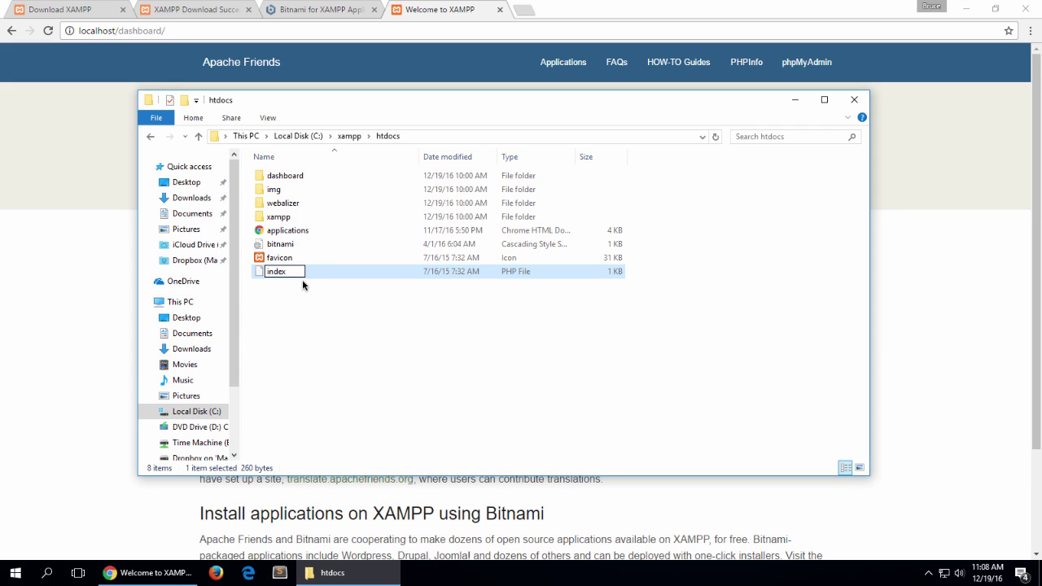
key(Return)
Step: Switch to Chrome, remove the dashboard part of the address and load the localhost root
click(88, 83)
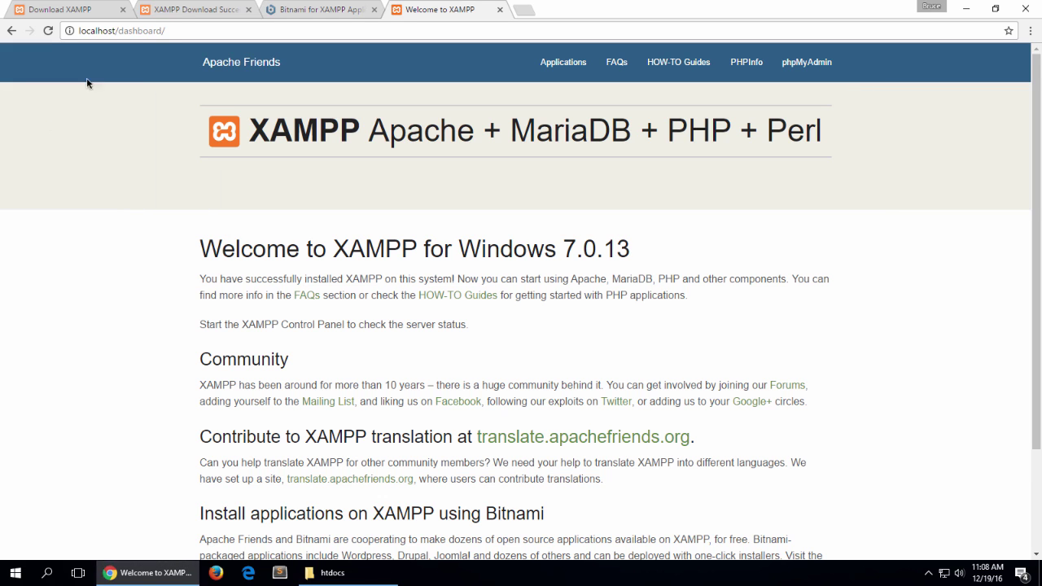
click(189, 31)
key(BackSpace)
key(BackSpace)
key(BackSpace)
key(BackSpace)
key(BackSpace)
key(BackSpace)
key(BackSpace)
key(BackSpace)
key(BackSpace)
key(BackSpace)
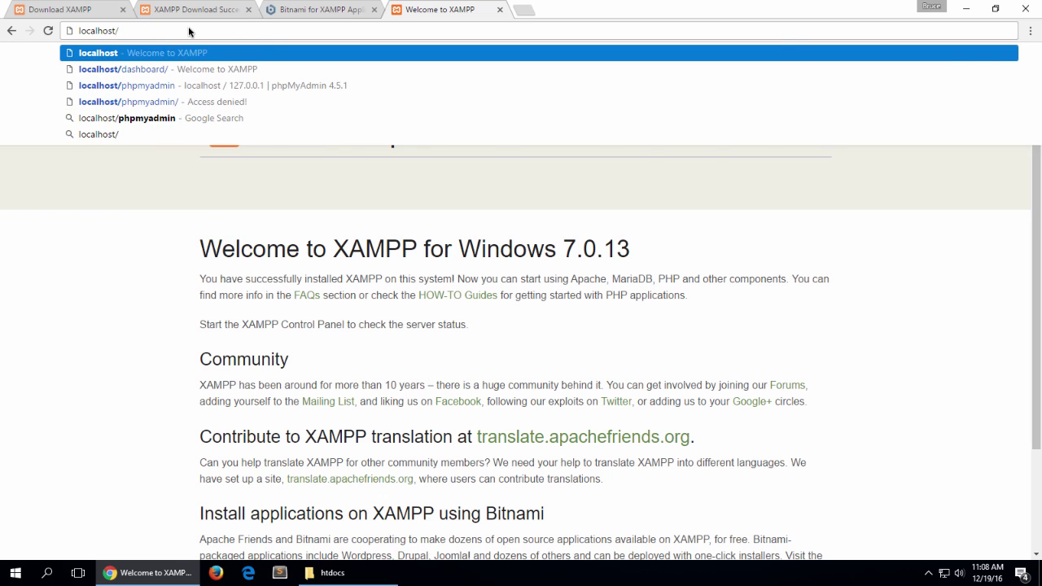
key(Return)
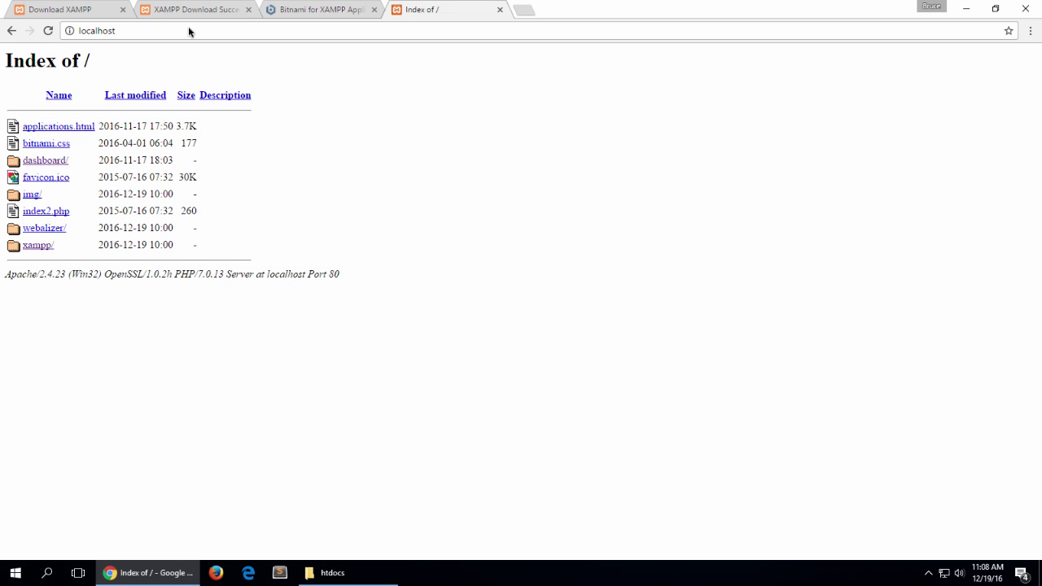